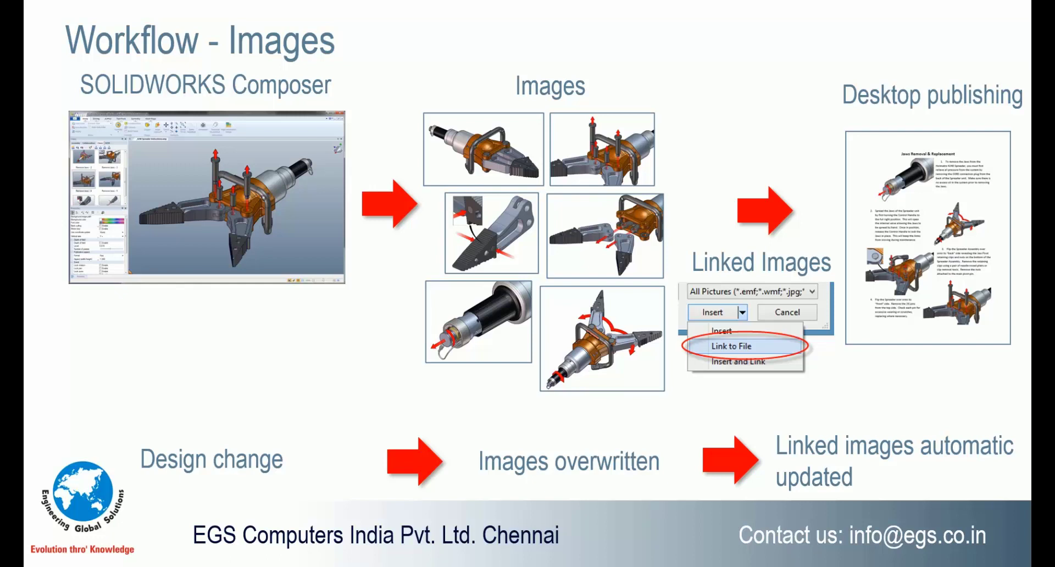
# Switch to SOLIDWORKS Composer and review the file types it can open, leaving without opening a file
pyautogui.press('Escape')
pyautogui.click(332, 554)
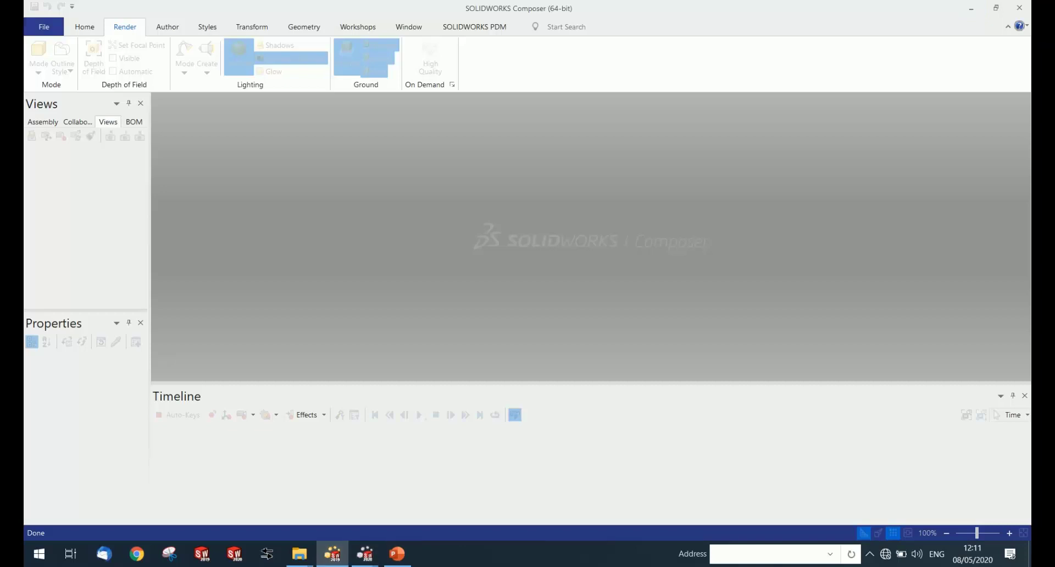
pyautogui.click(44, 27)
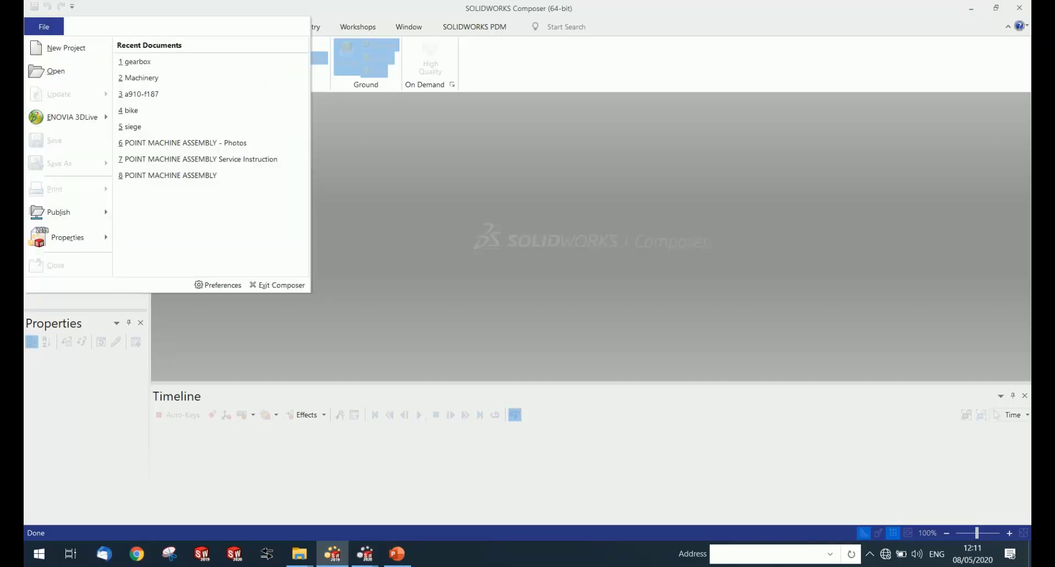
pyautogui.click(57, 71)
pyautogui.click(352, 278)
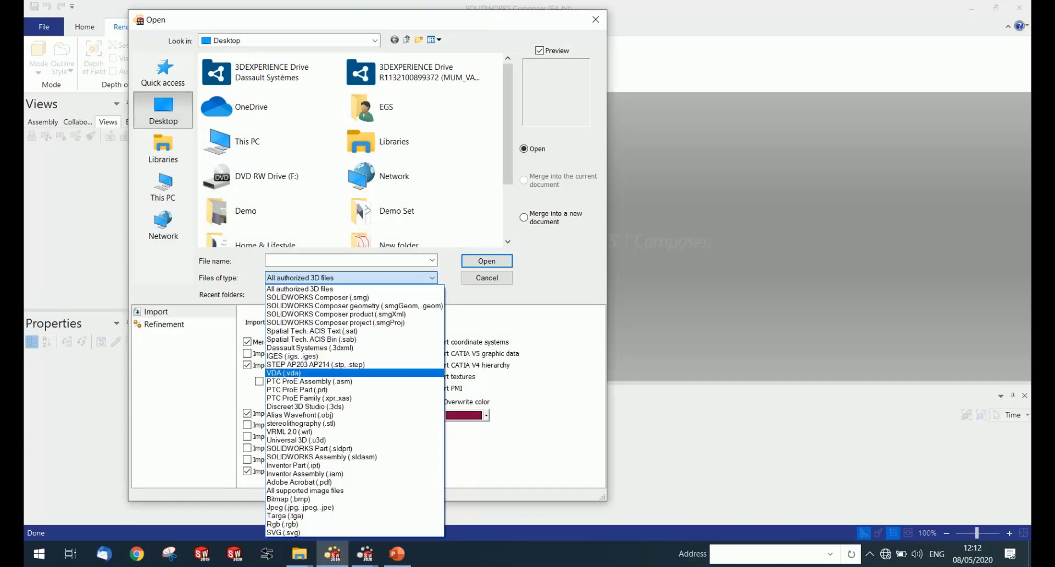
pyautogui.press('Up')
pyautogui.press('Up')
pyautogui.press('Up')
pyautogui.press('Up')
pyautogui.press('Up')
pyautogui.press('Up')
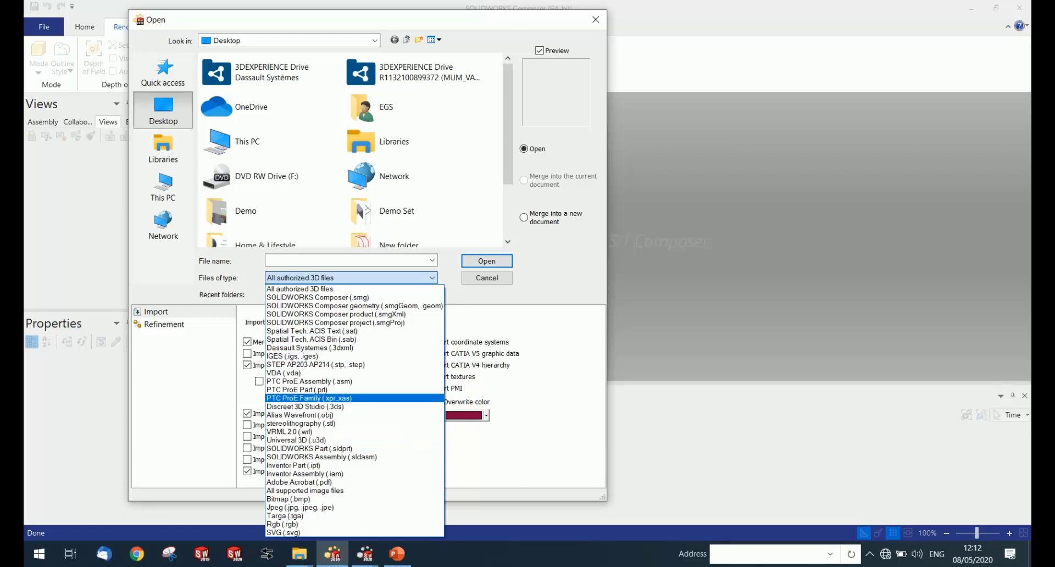
pyautogui.press('Up')
pyautogui.press('Up')
pyautogui.press('Up')
pyautogui.press('Up')
pyautogui.press('Up')
pyautogui.press('Up')
pyautogui.press('Up')
pyautogui.press('Up')
pyautogui.press('Up')
pyautogui.press('Up')
pyautogui.press('Up')
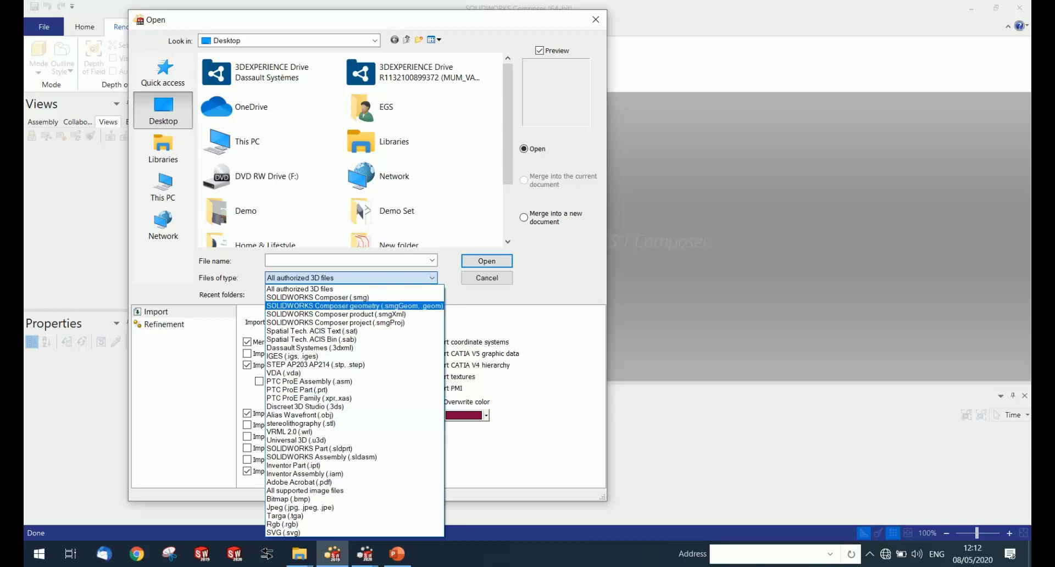
pyautogui.click(487, 278)
pyautogui.click(487, 279)
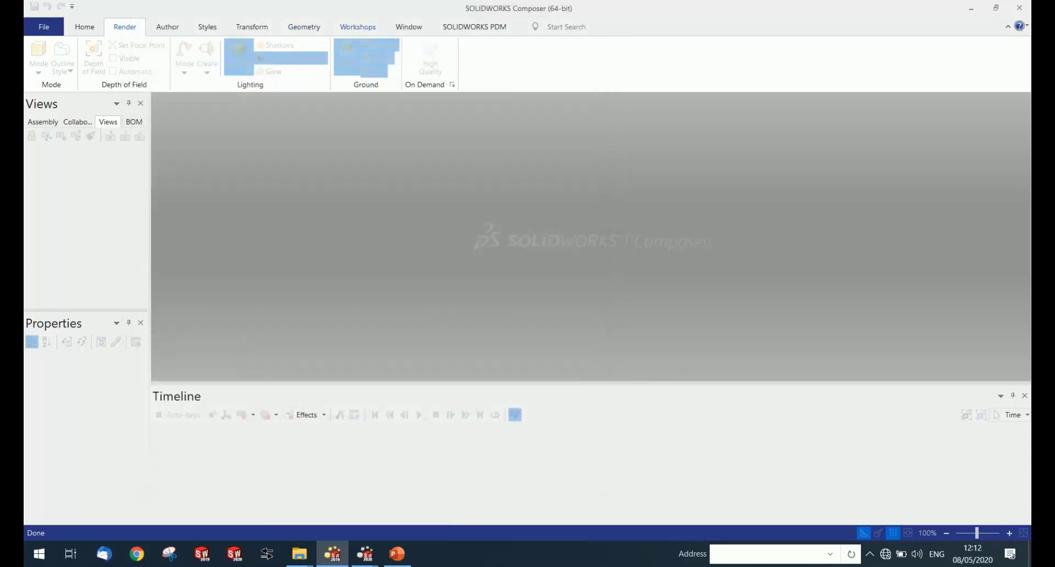
# Open the recent gearbox document from the Getting Started workshop
pyautogui.click(358, 26)
pyautogui.click(41, 55)
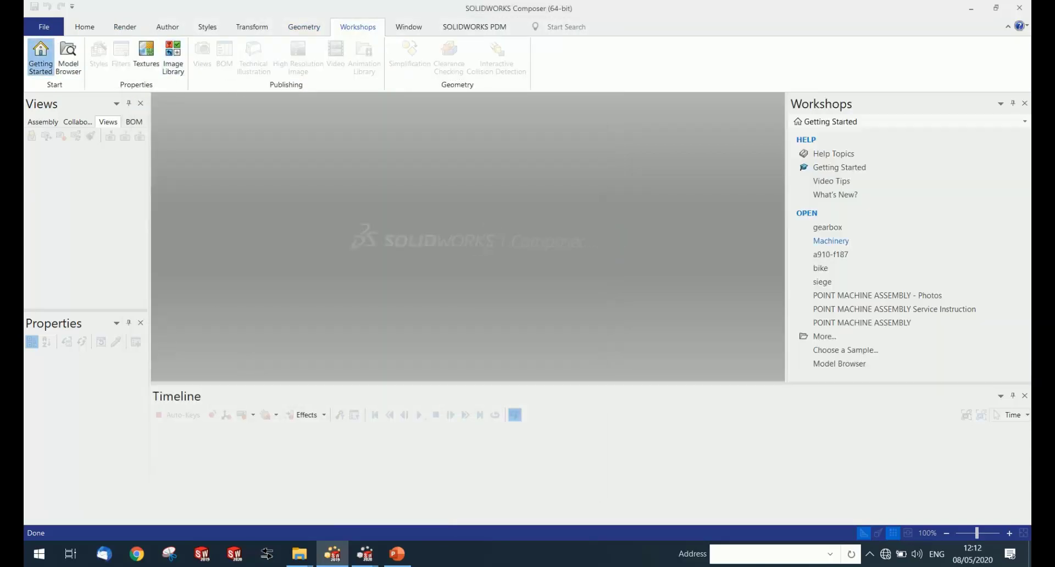
pyautogui.click(828, 228)
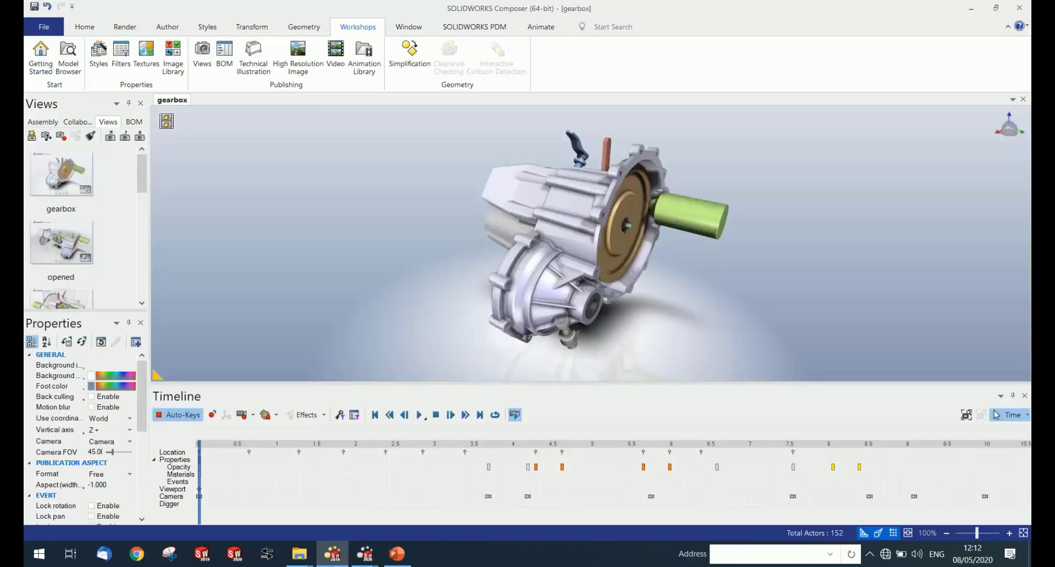
# Set the viewport's foot color to white and hide the ground
pyautogui.scroll(3, 681, 228)
pyautogui.moveTo(618, 255)
pyautogui.mouseDown(button='right')
pyautogui.moveTo(440, 248)
pyautogui.moveTo(687, 264)
pyautogui.moveTo(542, 264)
pyautogui.moveTo(597, 250)
pyautogui.moveTo(665, 261)
pyautogui.moveTo(615, 253)
pyautogui.moveTo(607, 214)
pyautogui.moveTo(618, 261)
pyautogui.mouseUp(button='right')
pyautogui.scroll(-3, 621, 253)
pyautogui.scroll(1, 621, 253)
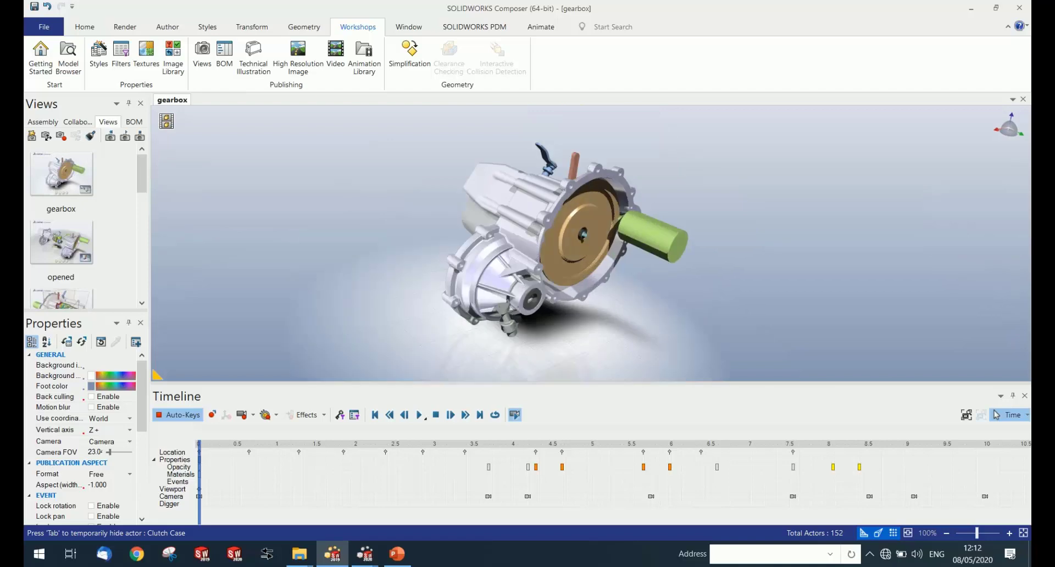
pyautogui.scroll(3, 562, 275)
pyautogui.click(91, 386)
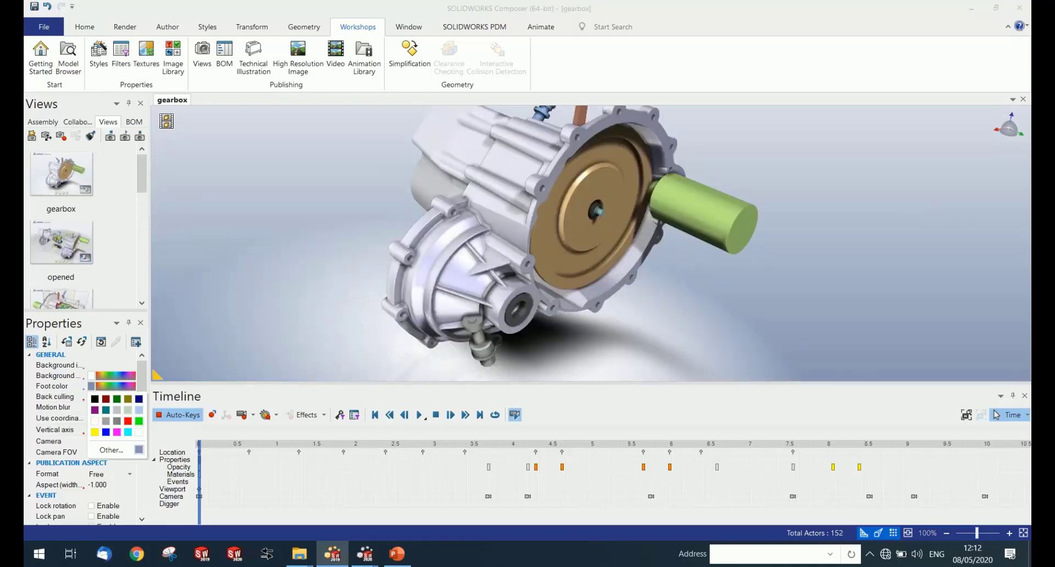
pyautogui.click(139, 432)
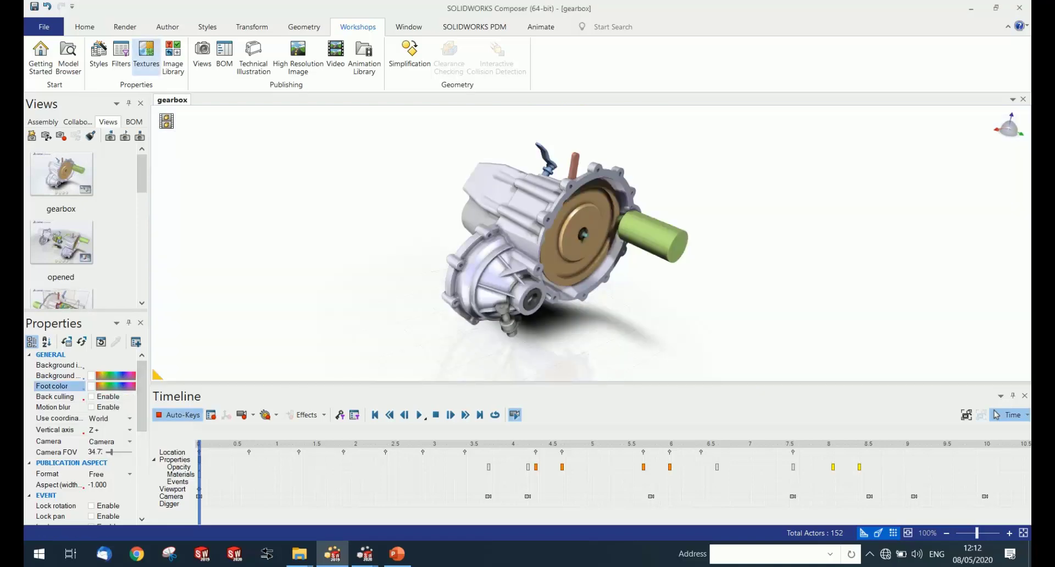
pyautogui.click(125, 26)
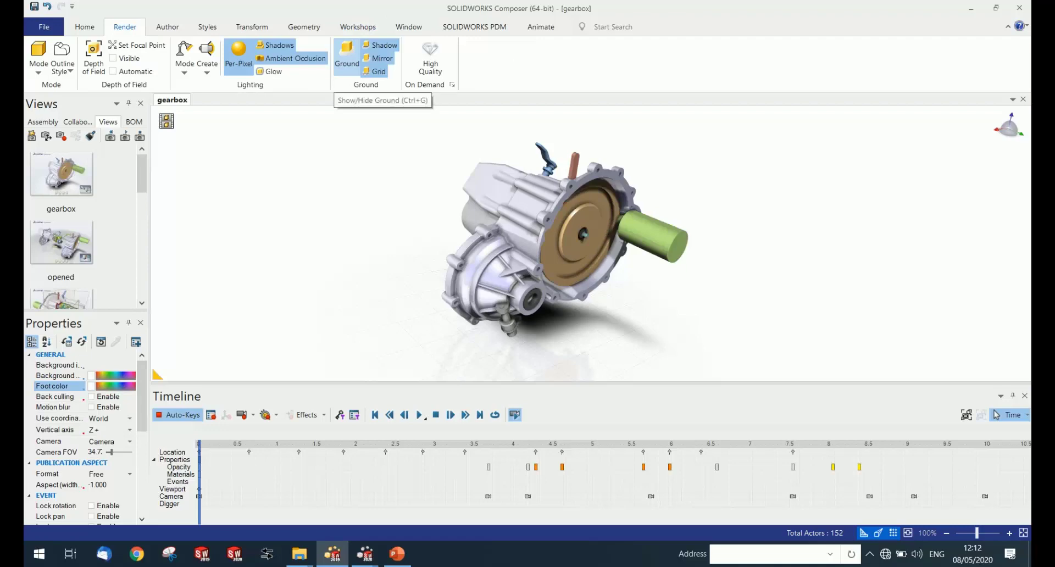
pyautogui.click(347, 55)
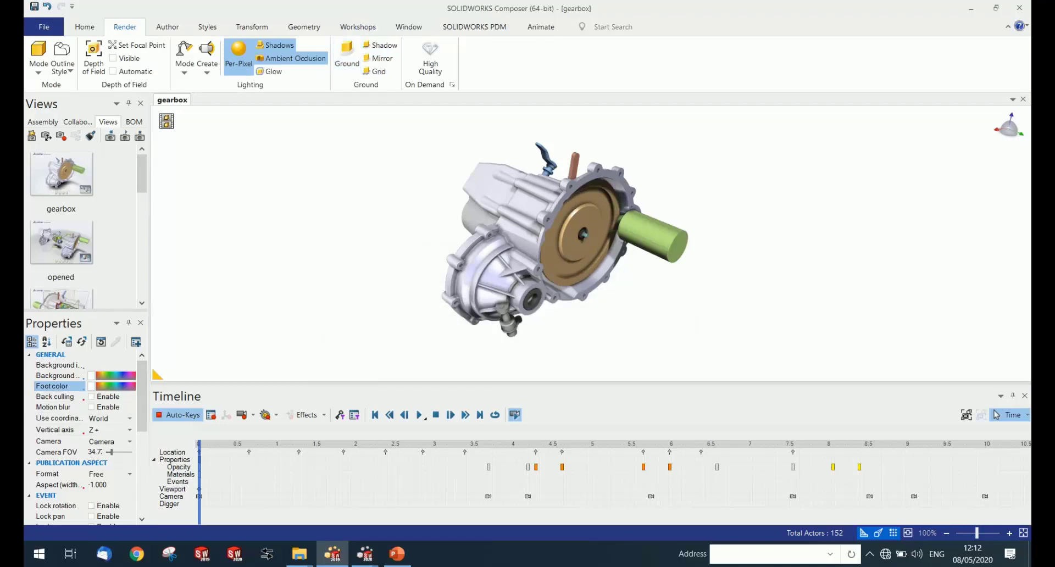
pyautogui.click(527, 237)
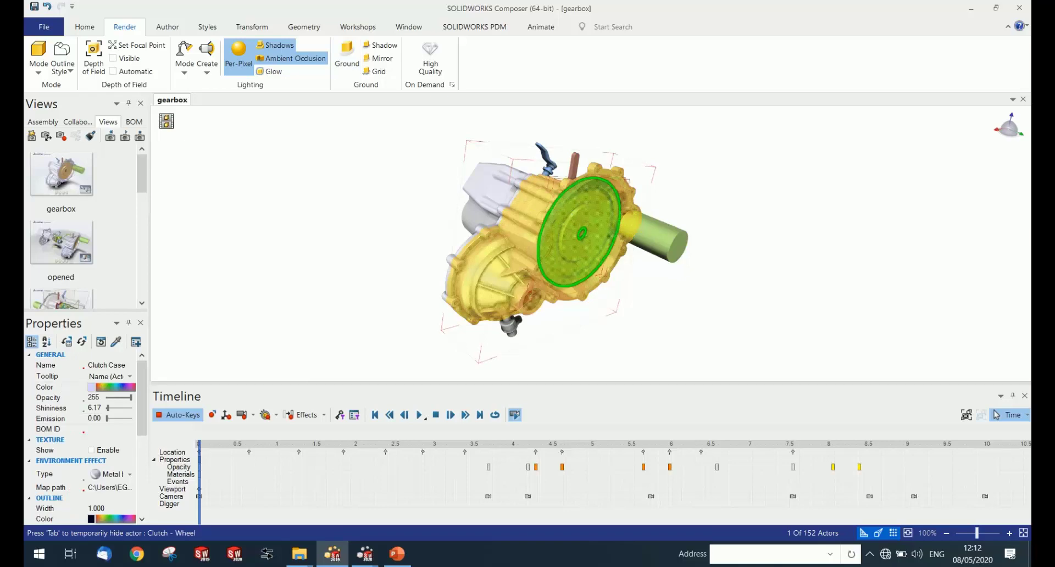
pyautogui.click(674, 310)
pyautogui.moveTo(674, 309); pyautogui.dragTo(651, 312, button='middle')
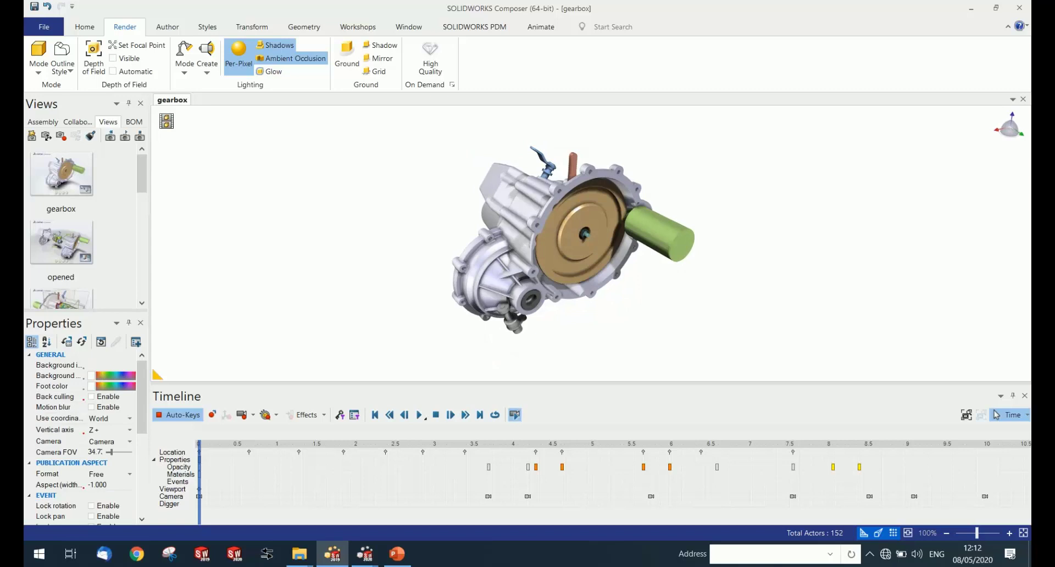
# Go to the end of the gearbox animation and record a location key for the green starter
pyautogui.click(480, 415)
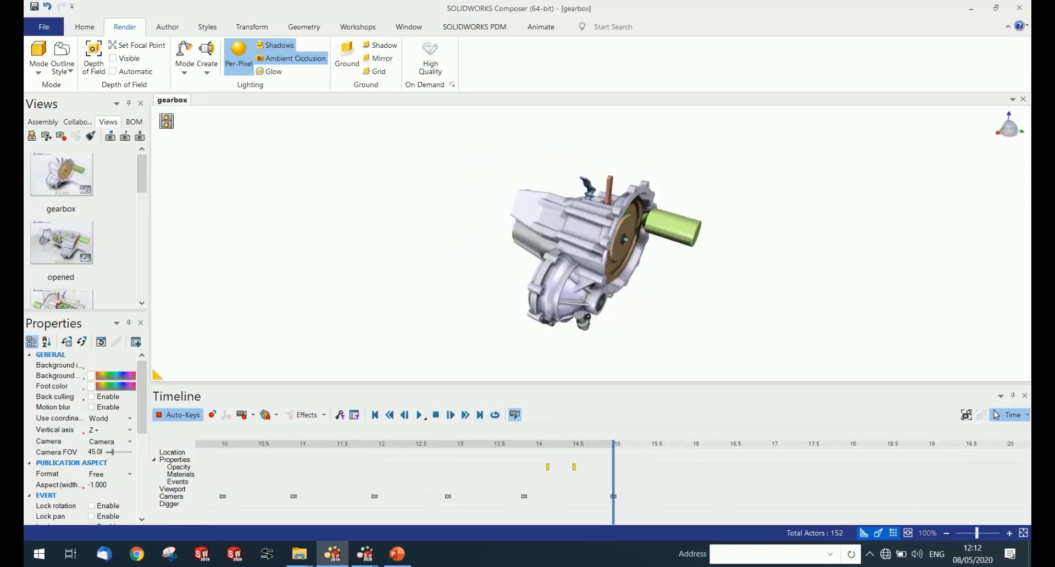
pyautogui.scroll(-3, 780, 294)
pyautogui.scroll(6, 792, 291)
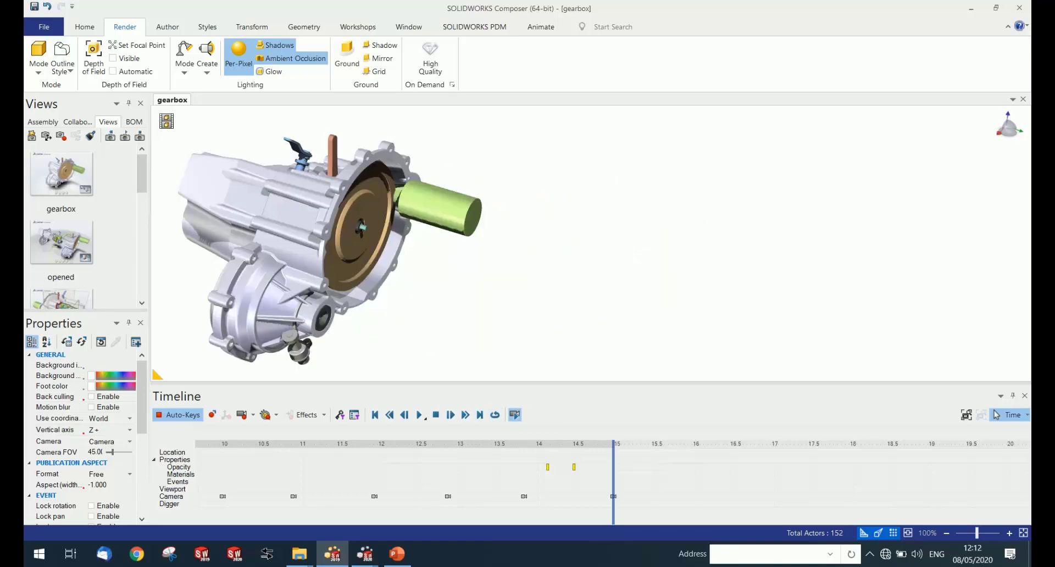
pyautogui.scroll(-3, 783, 289)
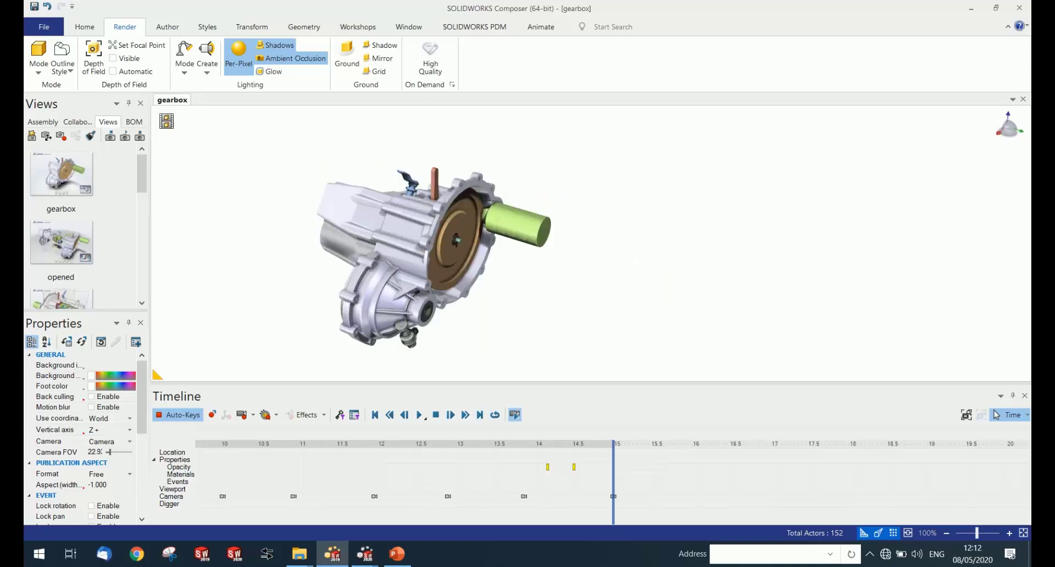
pyautogui.click(518, 229)
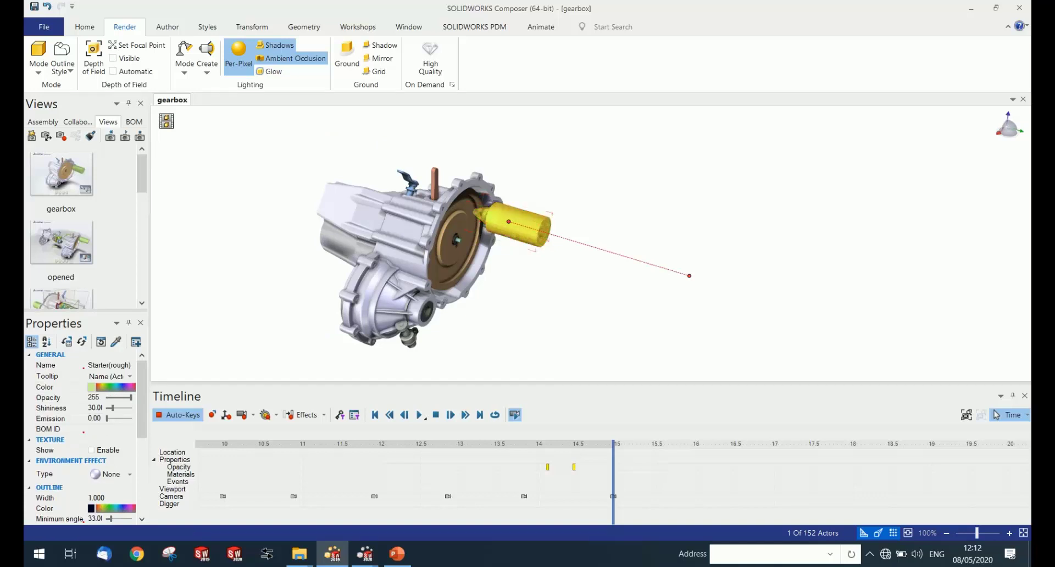
pyautogui.click(226, 415)
# At 17 seconds on the timeline, translate the starter along its axis well clear of the gearbox
pyautogui.click(252, 27)
pyautogui.moveTo(613, 444); pyautogui.dragTo(776, 443)
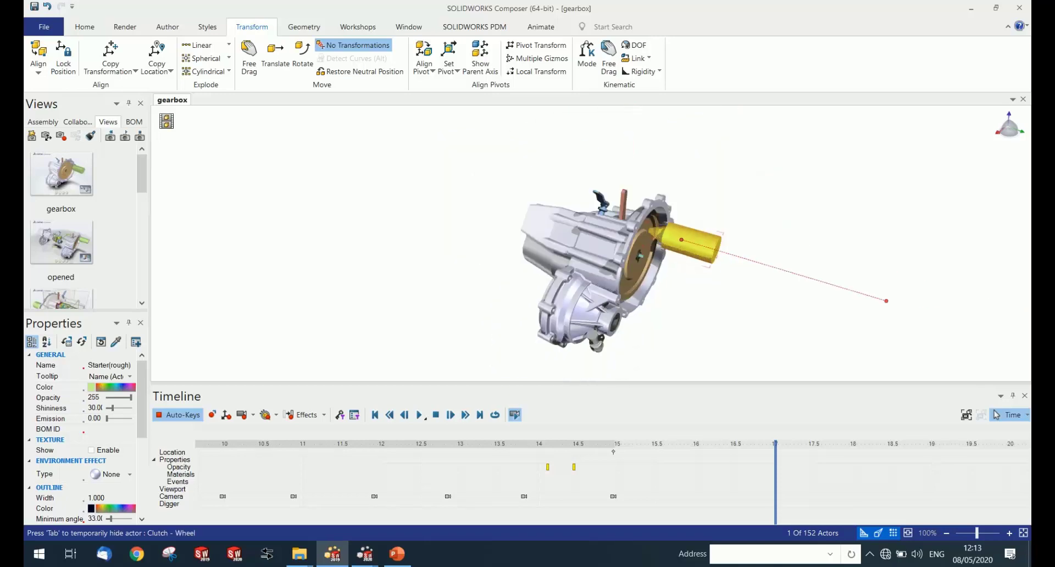
pyautogui.scroll(-4, 621, 273)
pyautogui.scroll(7, 622, 274)
pyautogui.click(276, 55)
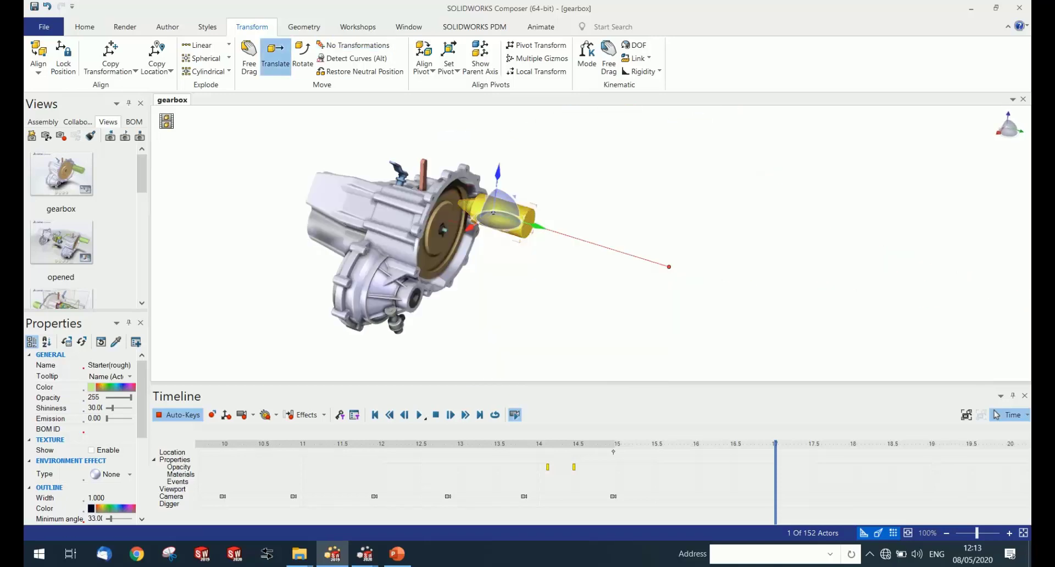
pyautogui.moveTo(538, 226); pyautogui.dragTo(669, 267)
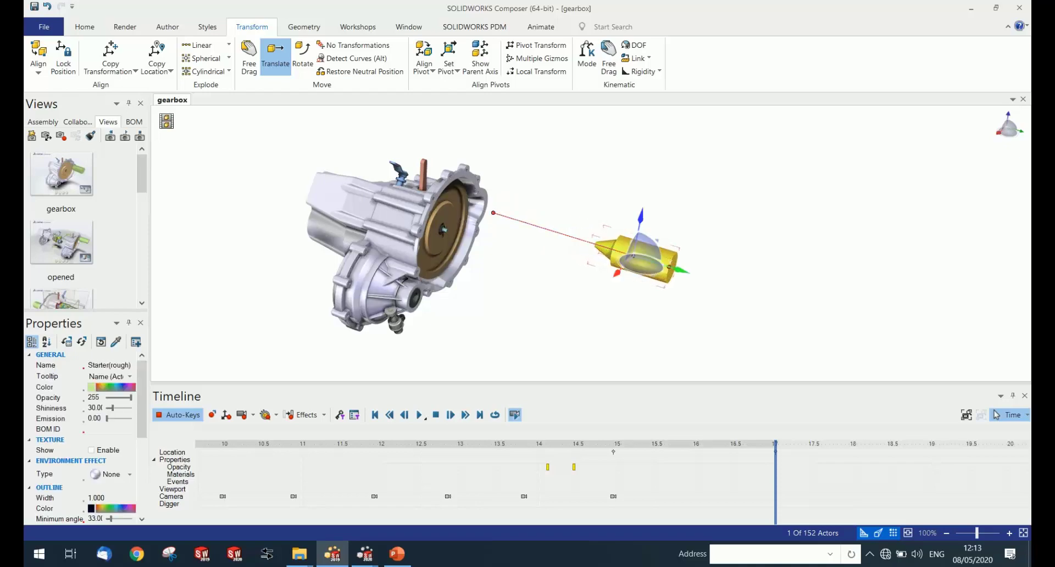
pyautogui.press('Escape')
# Play back the starter's removal from just before 15 seconds on the timeline
pyautogui.moveTo(776, 444); pyautogui.dragTo(614, 444)
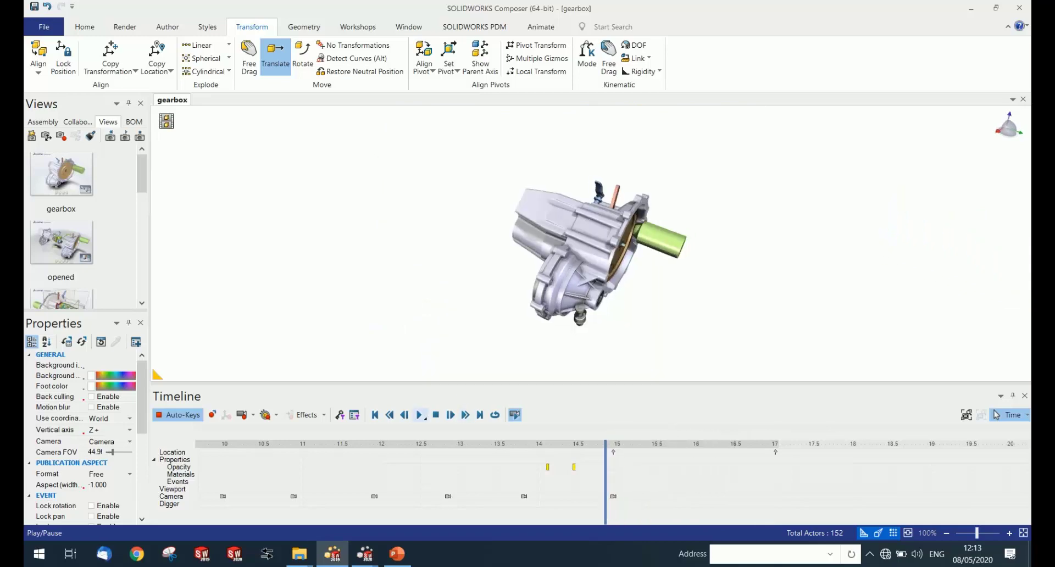
pyautogui.click(419, 415)
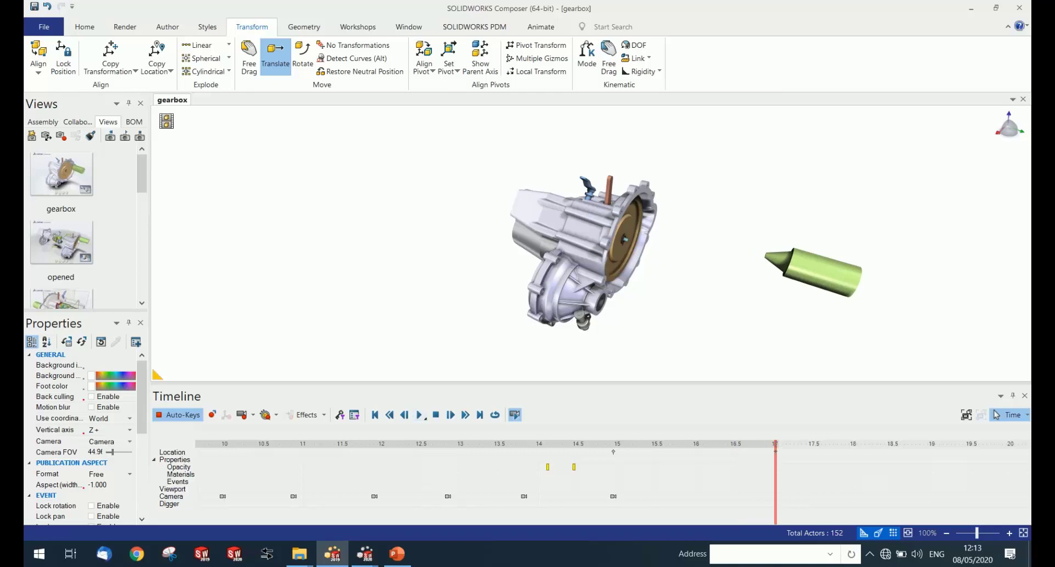
# Draw an arrow about 475 long from the gearbox's starter opening, pointing to the tip of the removed starter
pyautogui.click(168, 26)
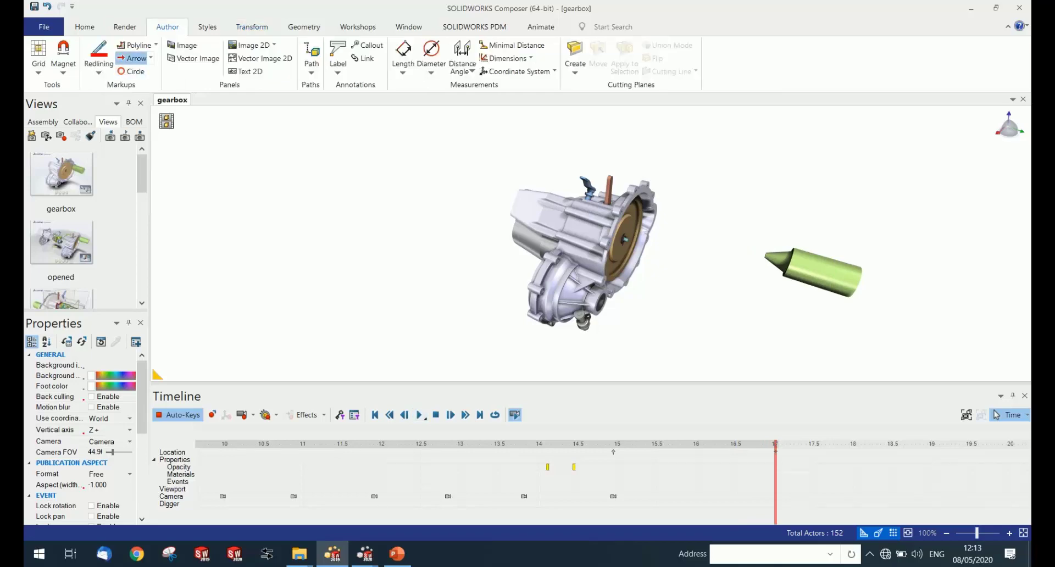
pyautogui.click(132, 57)
pyautogui.press('alt')
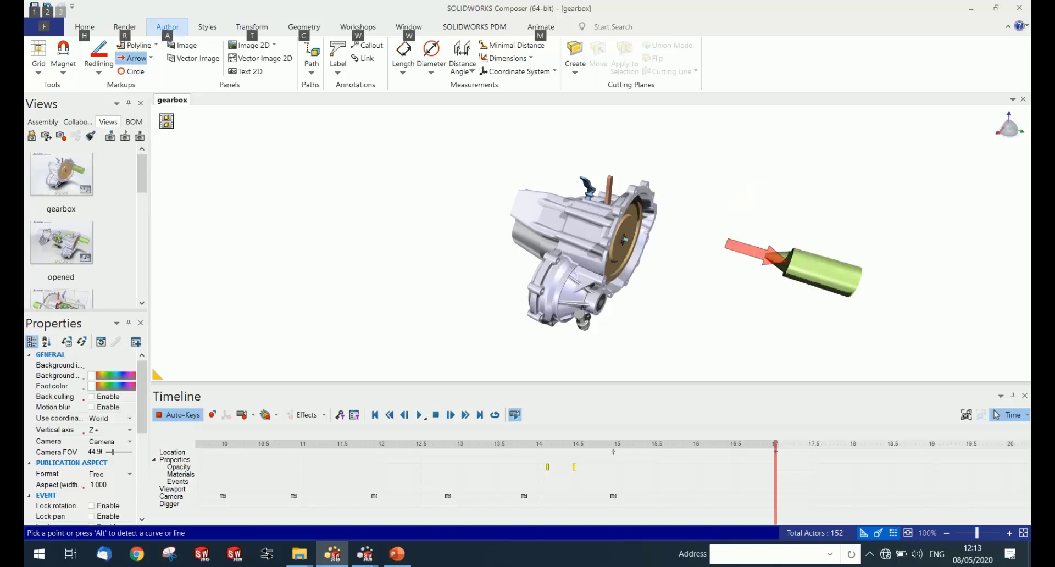
pyautogui.click(775, 257)
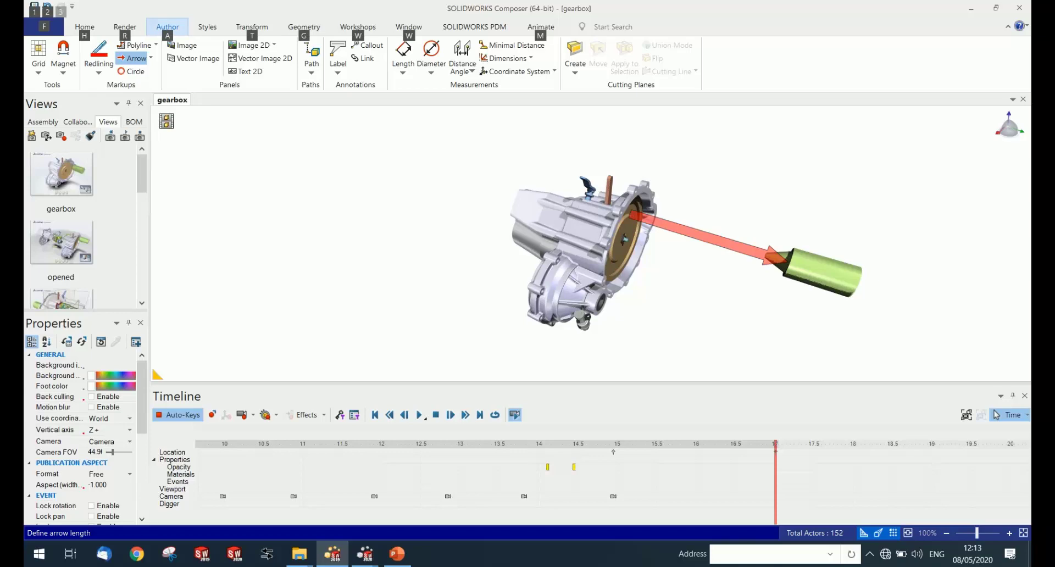
pyautogui.click(631, 214)
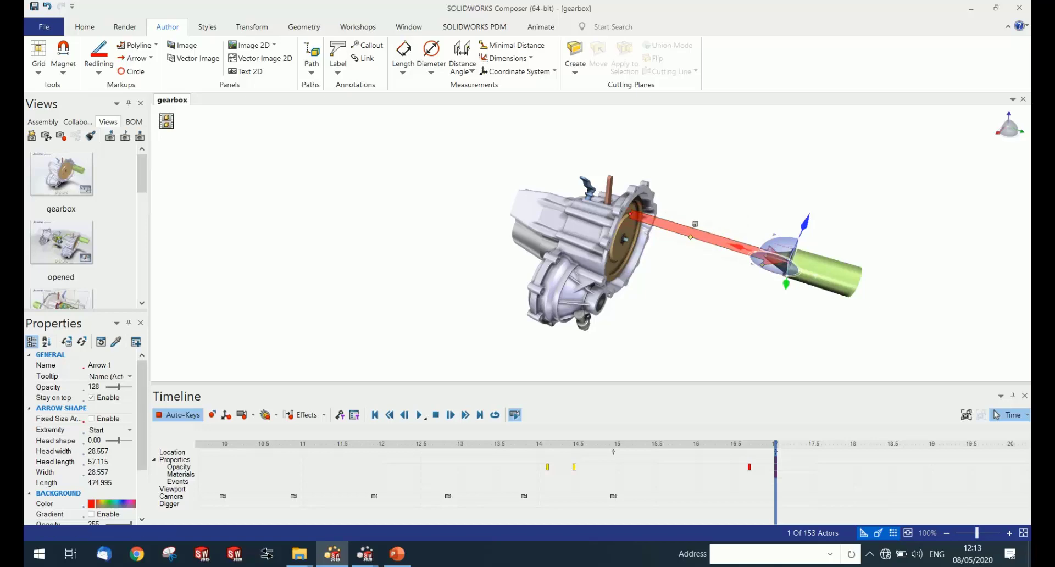
# Enable the background gradient on the red arrow and deselect it
pyautogui.scroll(-5, 82, 434)
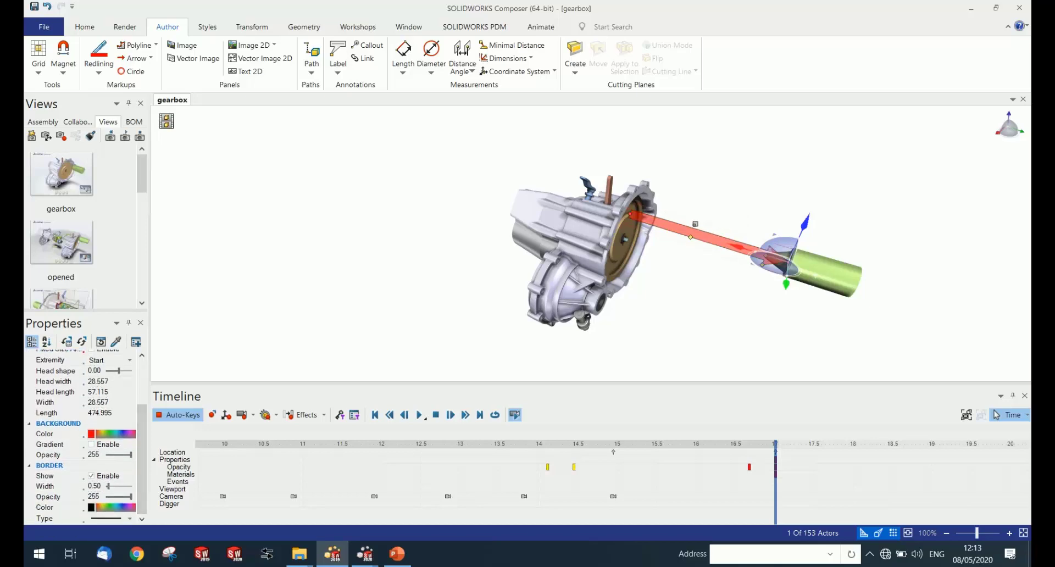
pyautogui.click(92, 445)
pyautogui.click(406, 308)
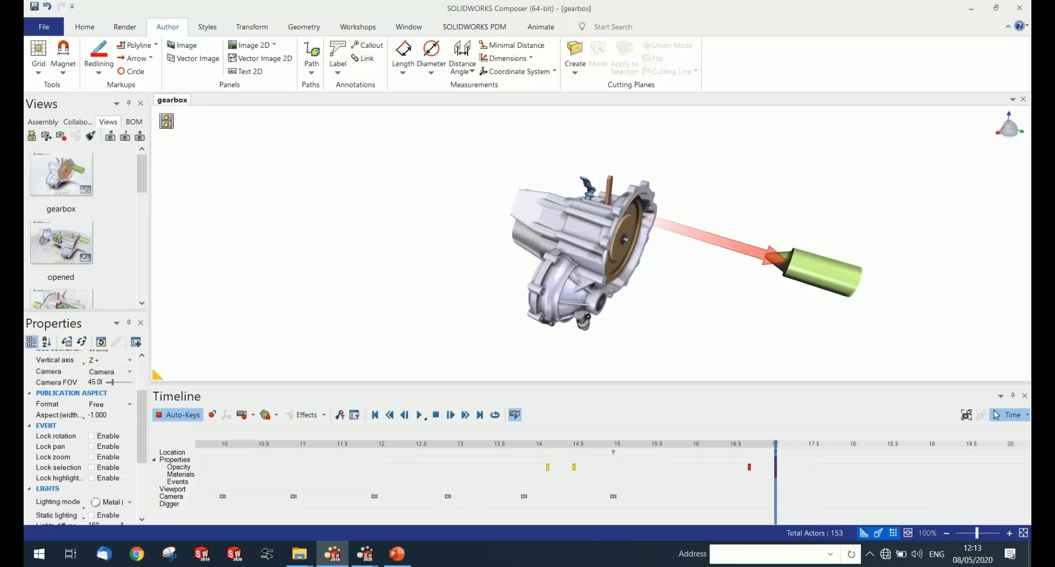
# Try the Silhouette and Wireframe render modes on the gearbox scene
pyautogui.click(125, 27)
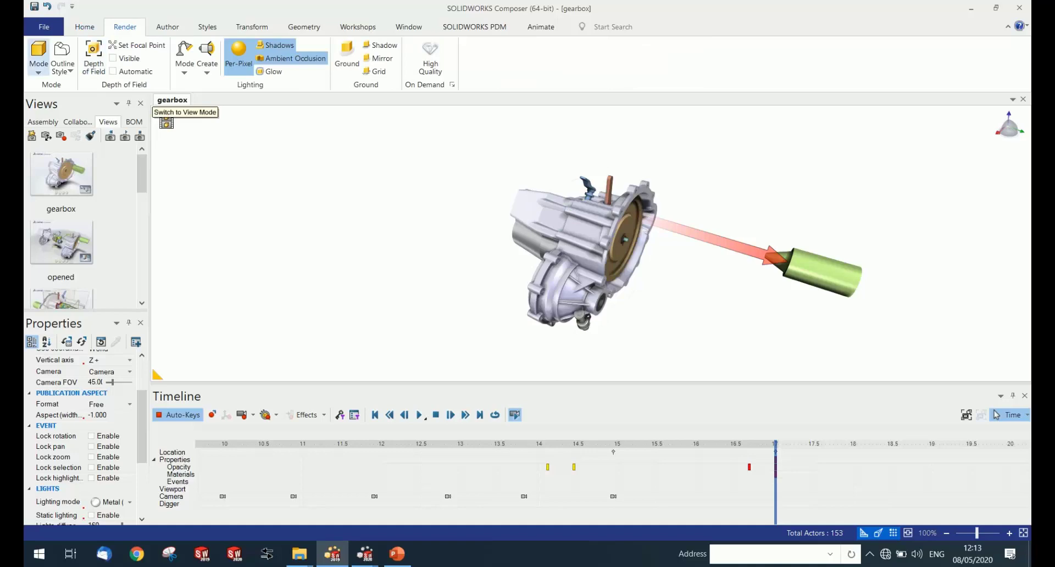
pyautogui.click(39, 55)
pyautogui.click(55, 202)
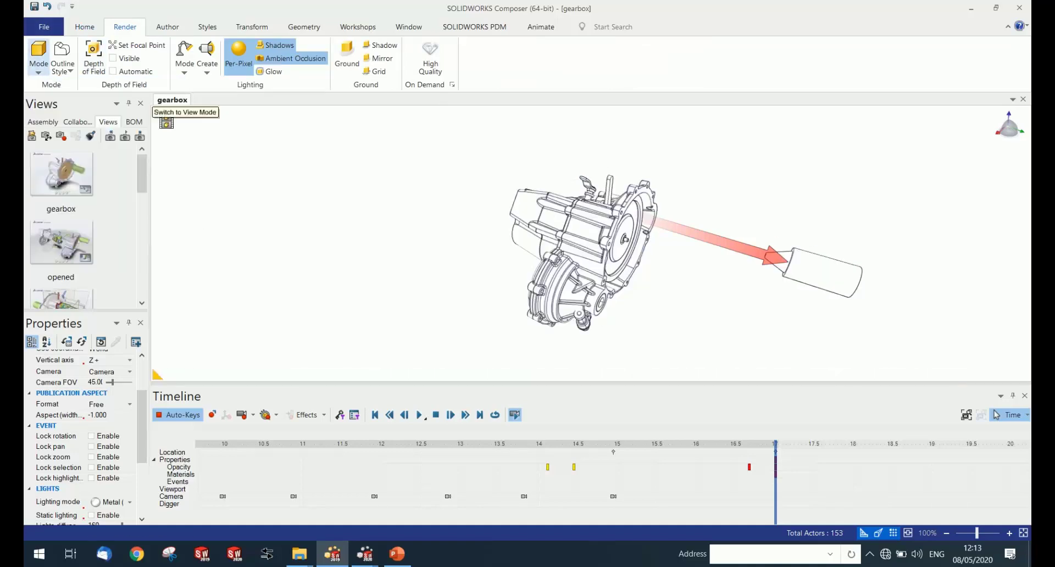
pyautogui.click(38, 55)
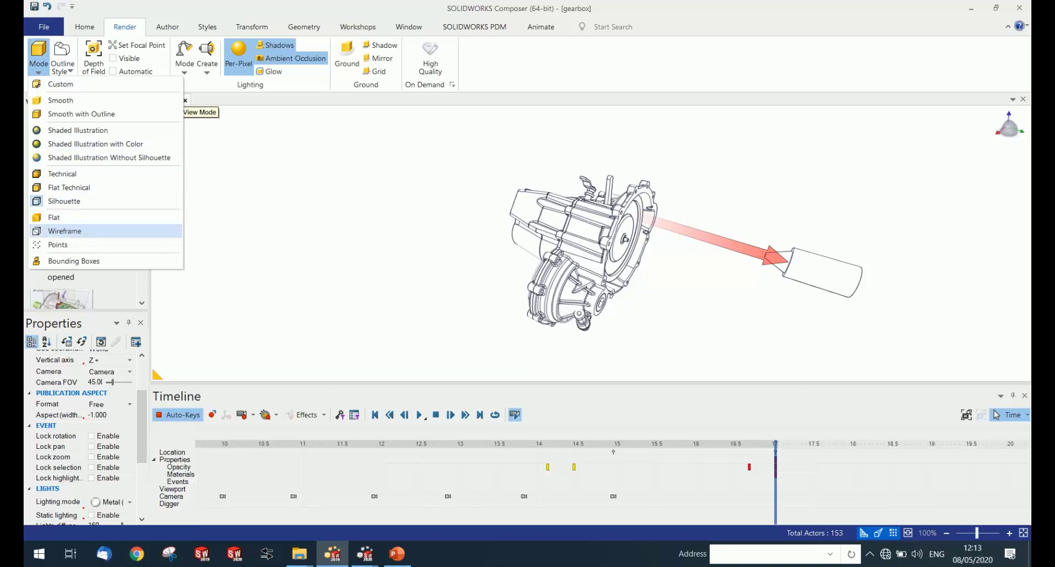
pyautogui.click(61, 231)
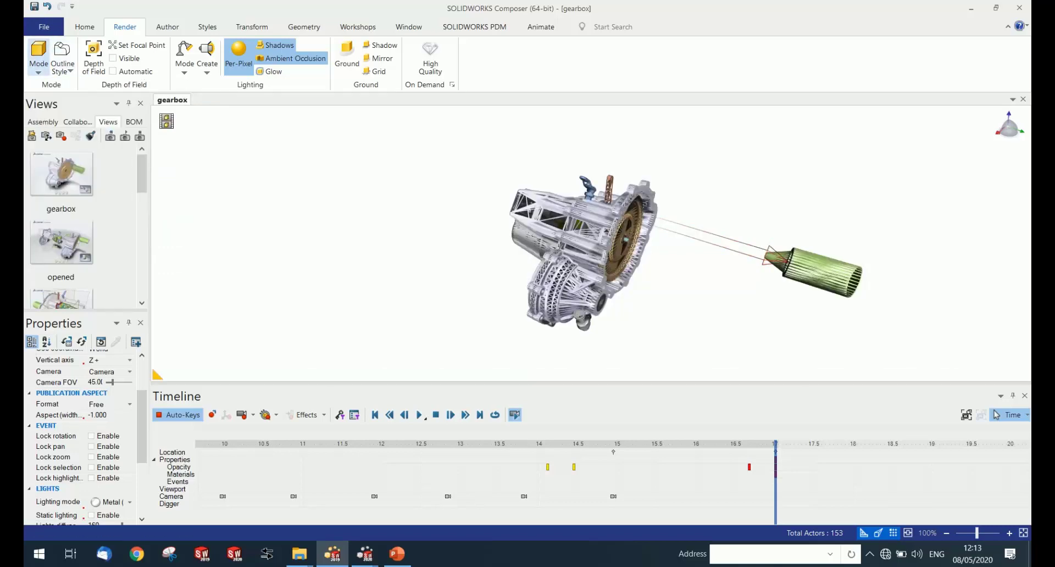
# Set the gearbox scene's render mode to Technical
pyautogui.click(39, 55)
pyautogui.click(62, 173)
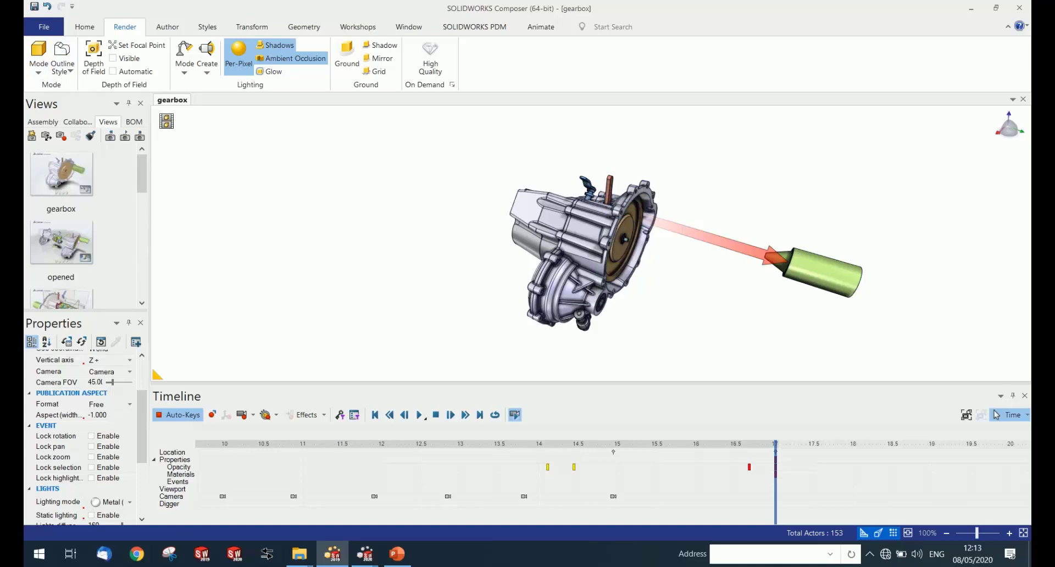
# Move the animation's current time back to the key near 15 seconds, where the starter is still mounted on the gearbox
pyautogui.moveTo(776, 445); pyautogui.dragTo(613, 444)
pyautogui.scroll(2, 742, 281)
pyautogui.scroll(-3, 720, 275)
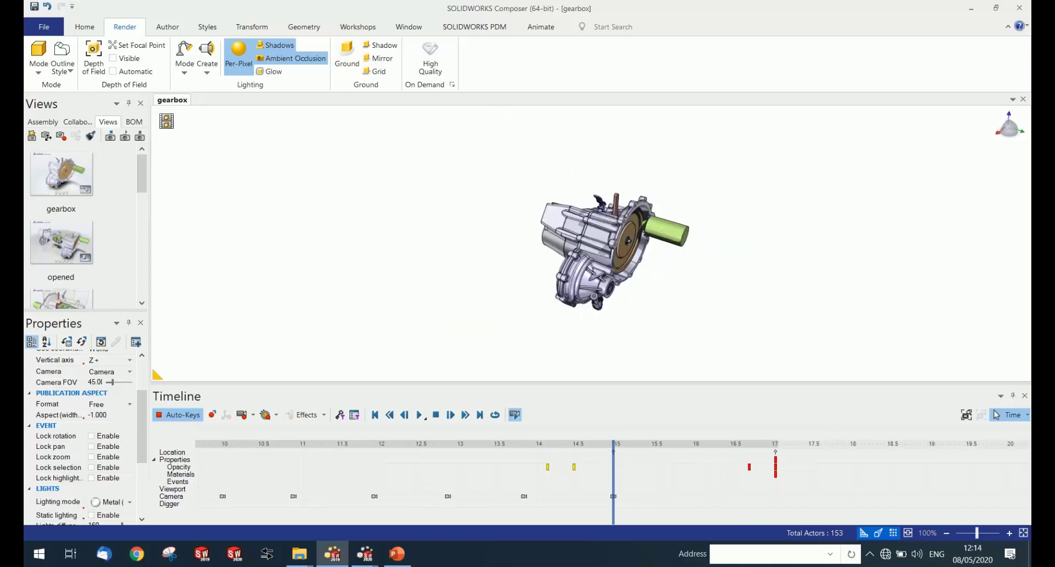
pyautogui.scroll(2, 824, 246)
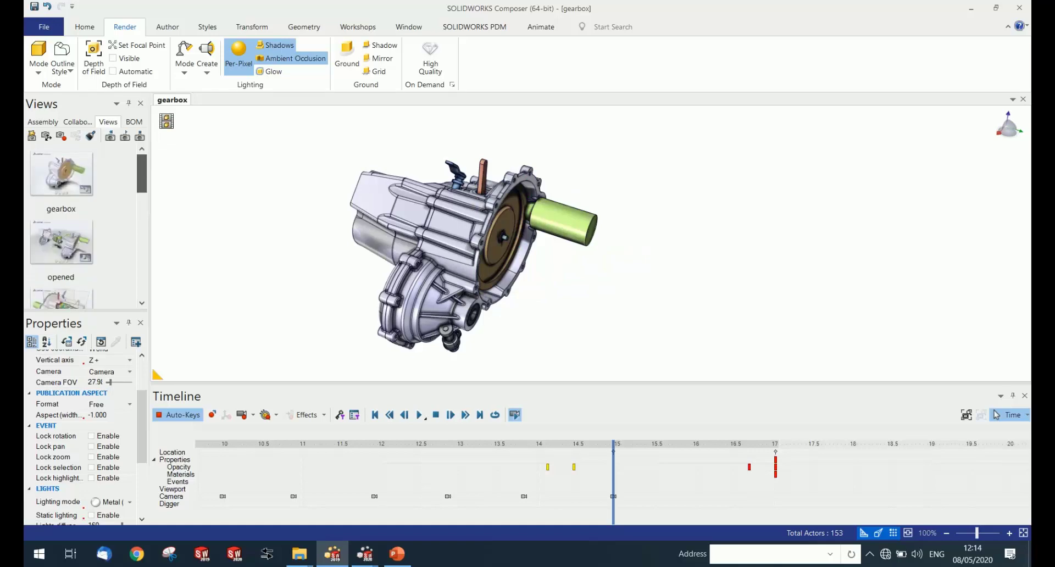
# Display the saved views of the gearbox in sequence, from gearbox and opened through to second shaft
pyautogui.doubleClick(61, 174)
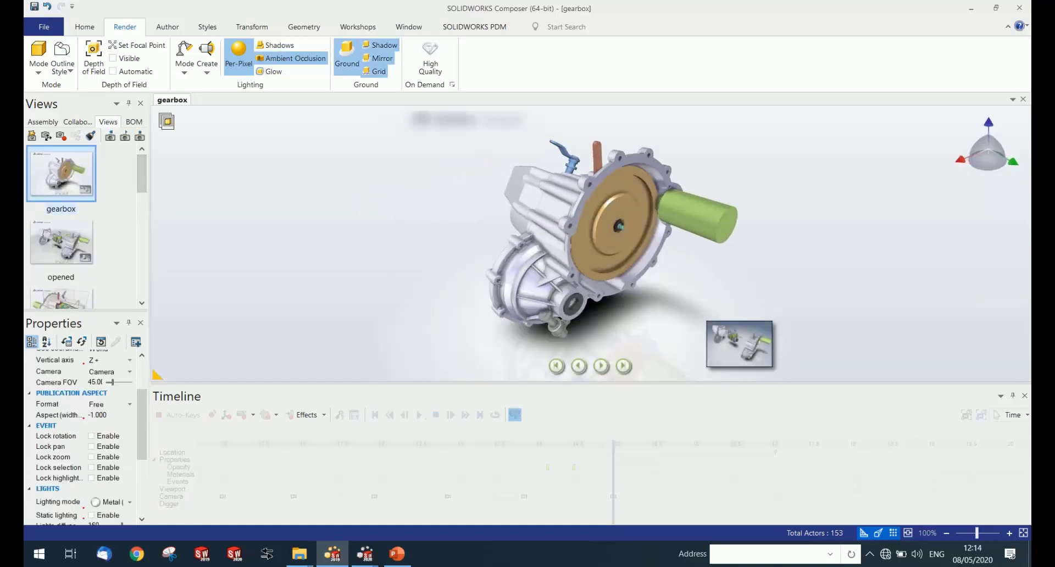
pyautogui.doubleClick(61, 242)
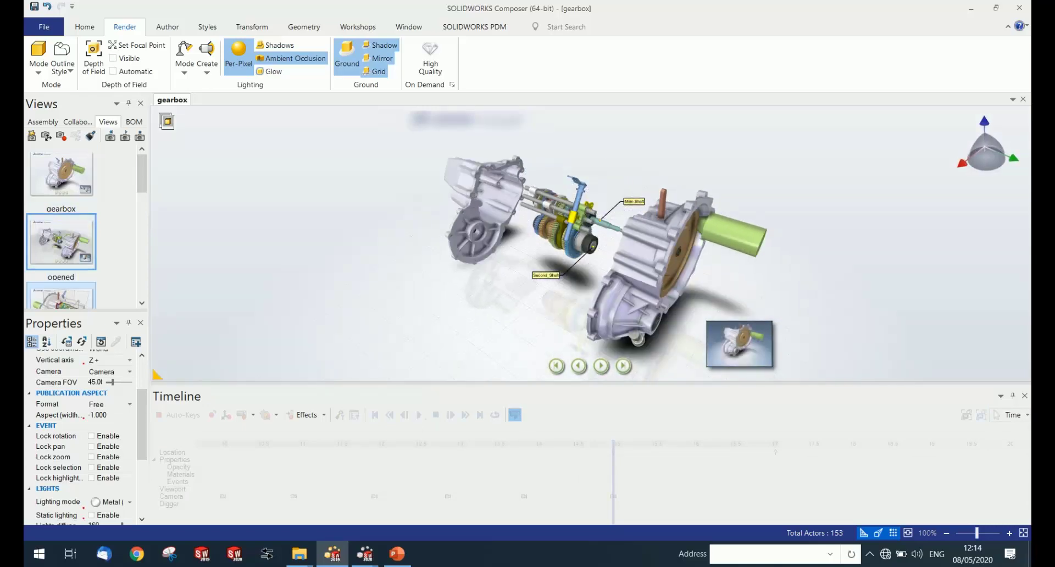
pyautogui.doubleClick(62, 298)
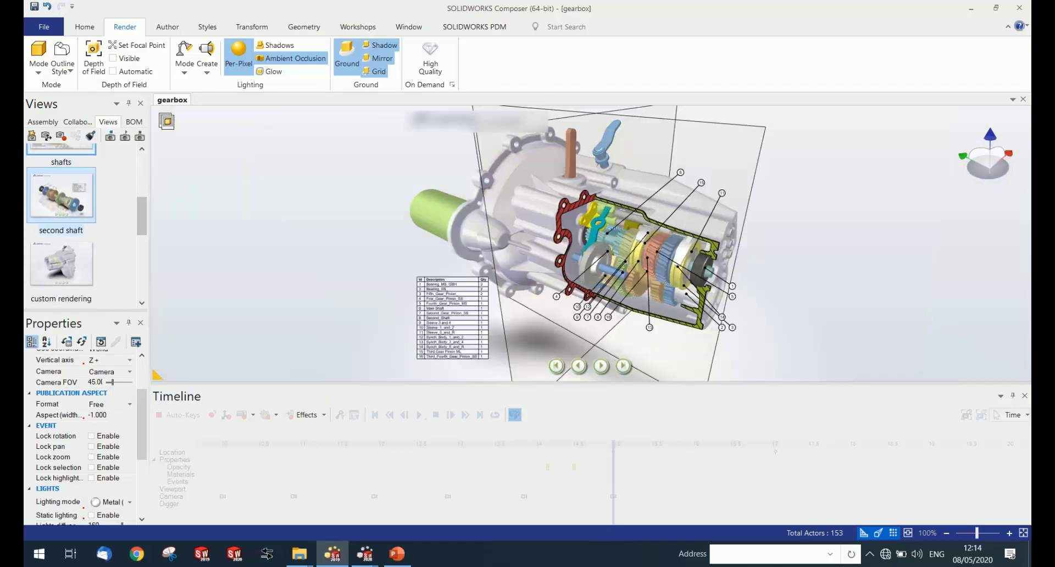
pyautogui.click(61, 195)
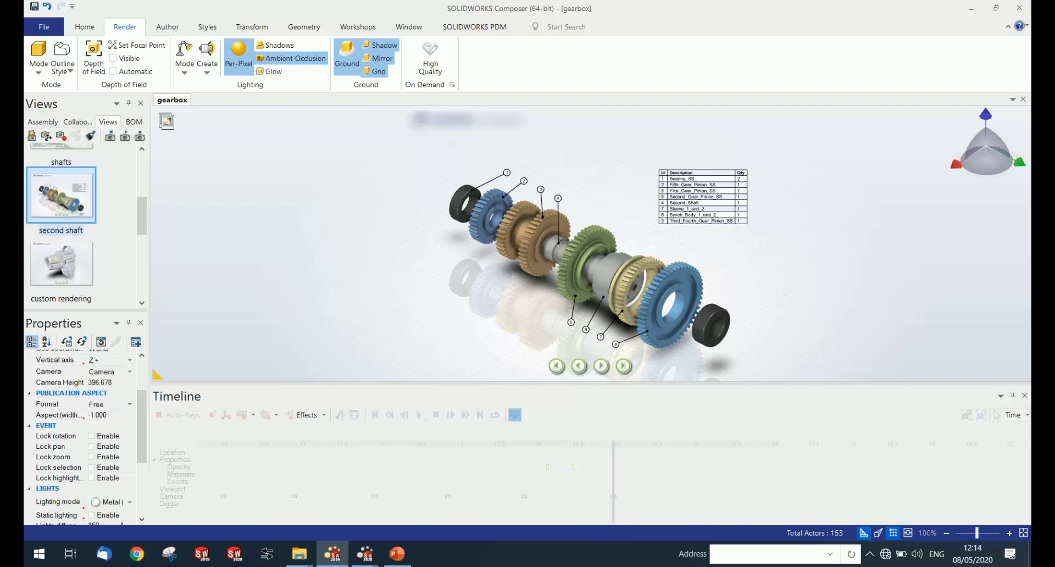
# Return to animation mode, place a Digger lens beside the starter, aim it at the clutch disc area and enlarge it
pyautogui.click(167, 121)
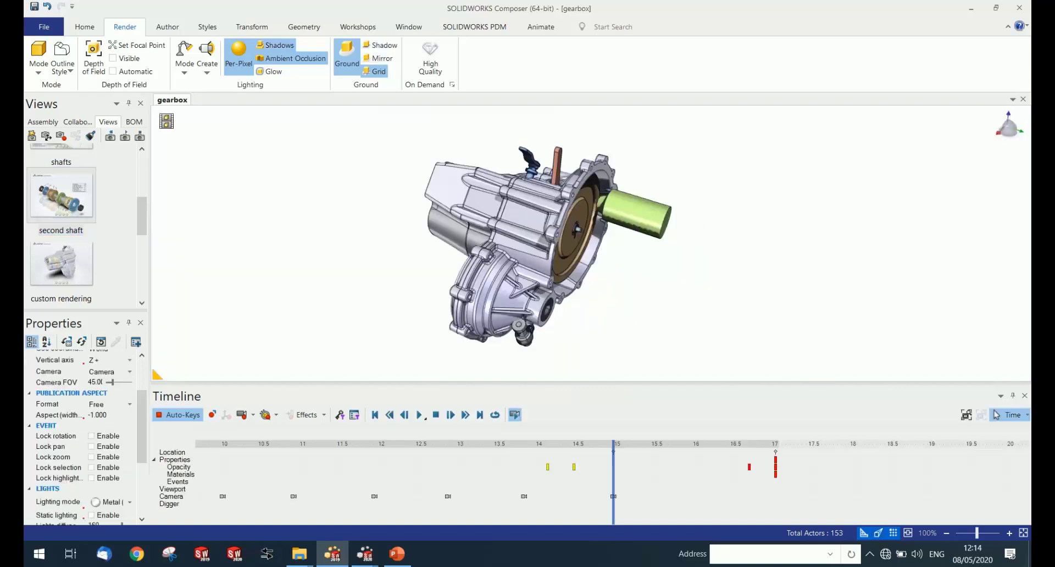
pyautogui.press('space')
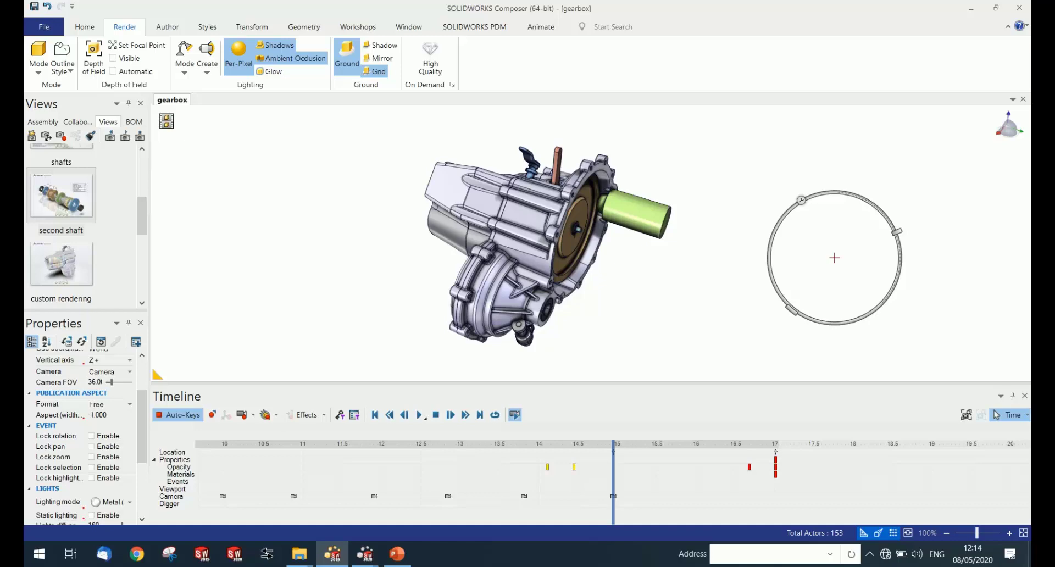
pyautogui.moveTo(870, 323); pyautogui.dragTo(565, 220)
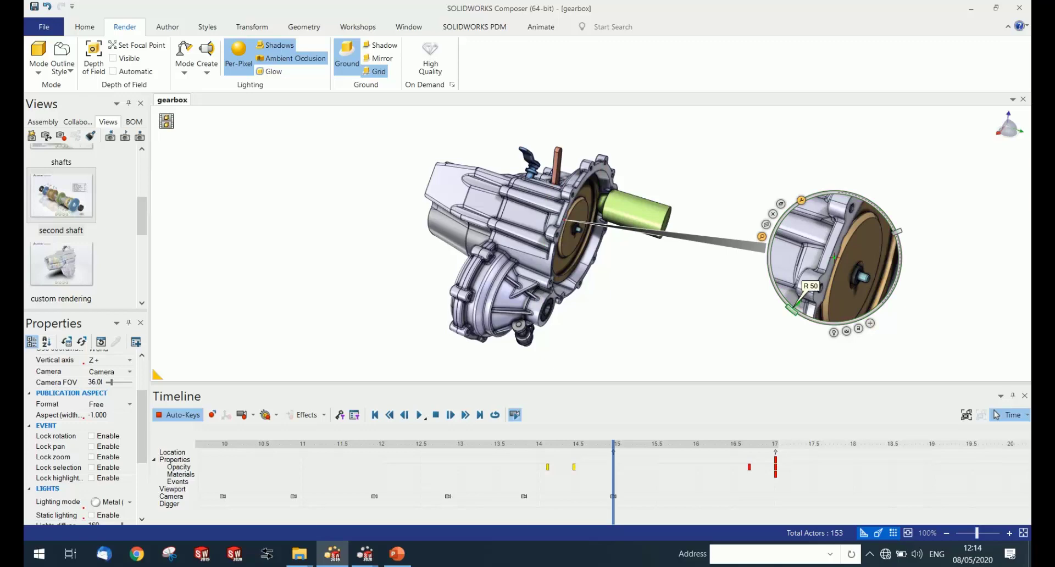
pyautogui.moveTo(793, 309); pyautogui.dragTo(775, 332)
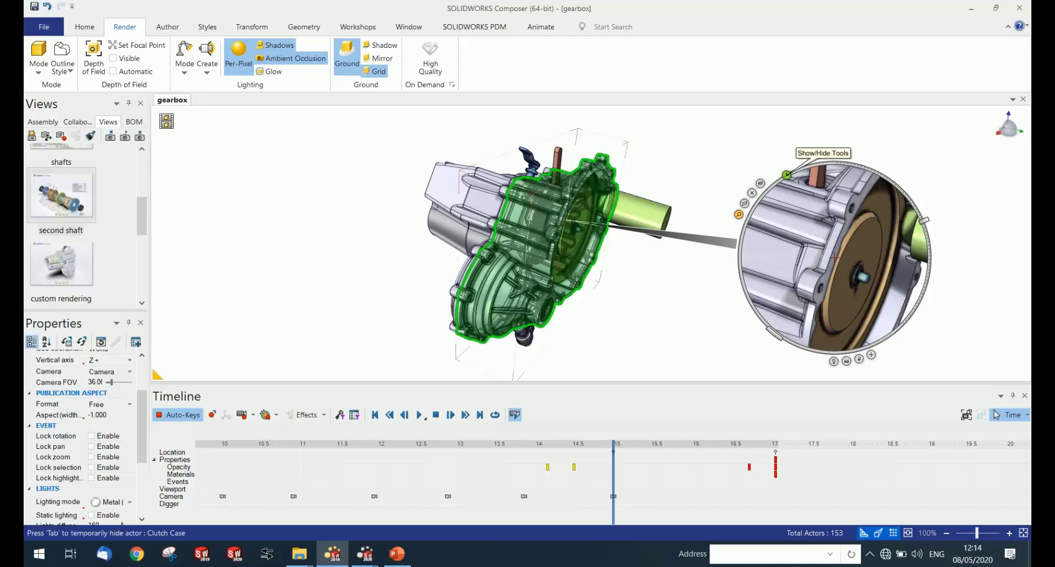
# Strip away the housing inside the Digger lens to expose the gears and clutch disc, and capture it as a 2D image
pyautogui.click(752, 193)
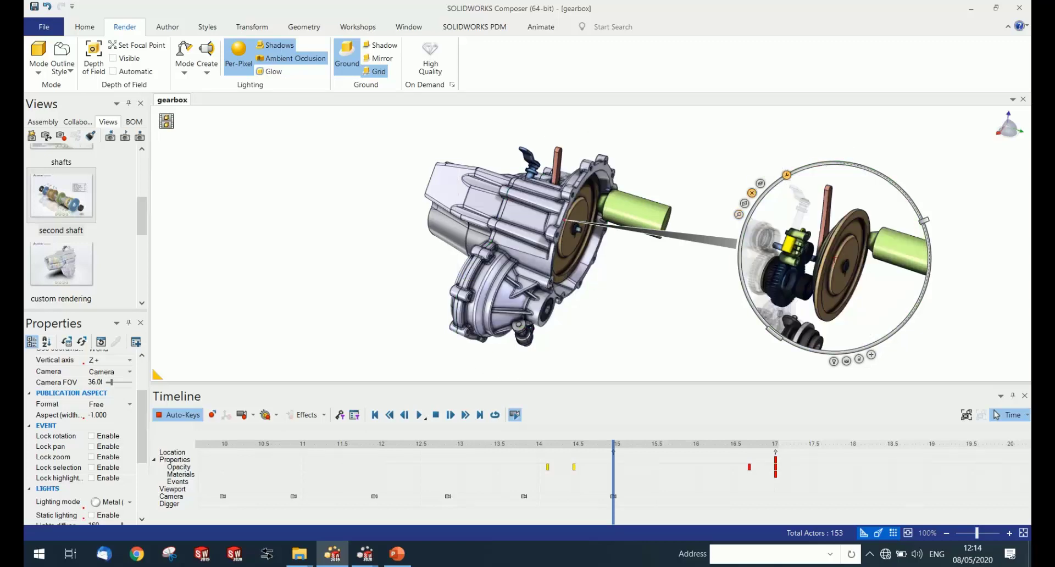
pyautogui.moveTo(925, 221)
pyautogui.mouseDown()
pyautogui.moveTo(926, 289)
pyautogui.moveTo(931, 257)
pyautogui.moveTo(906, 192)
pyautogui.moveTo(886, 176)
pyautogui.moveTo(929, 234)
pyautogui.moveTo(930, 281)
pyautogui.moveTo(932, 260)
pyautogui.mouseUp()
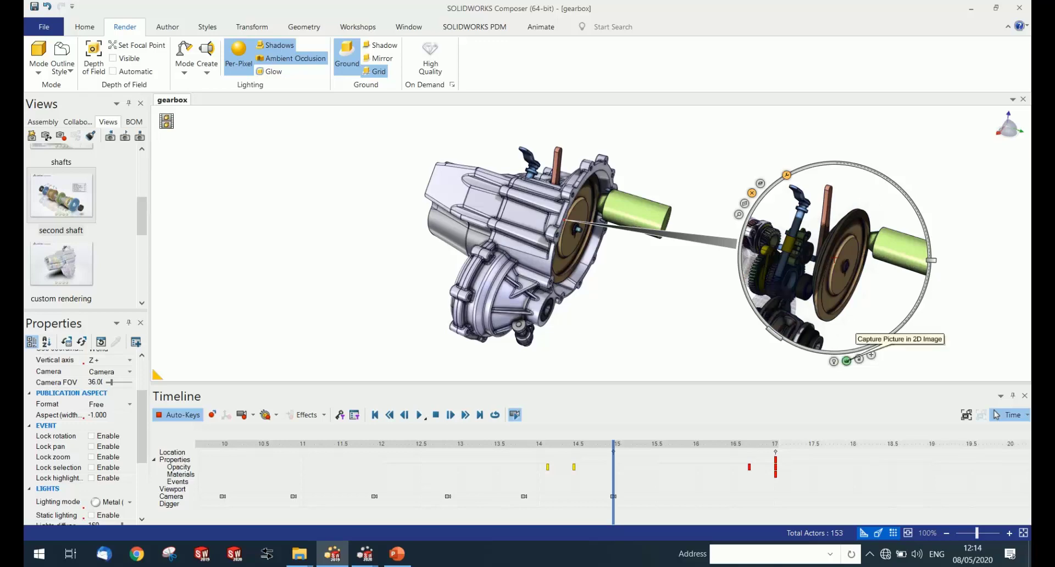
pyautogui.click(847, 361)
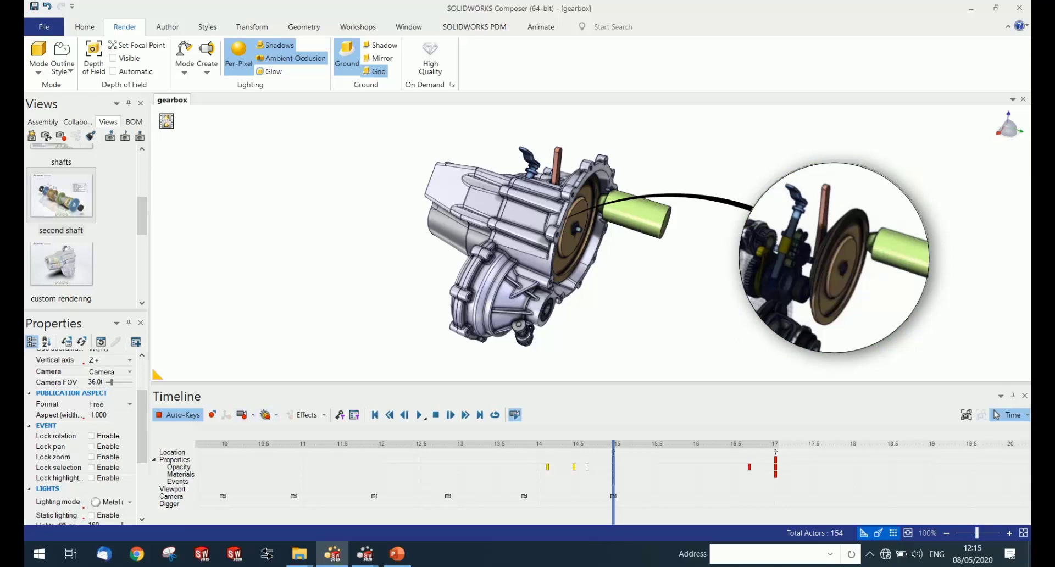
# Switch to view mode and back to animation mode, then rewind the gearbox animation and play it from the start
pyautogui.click(167, 121)
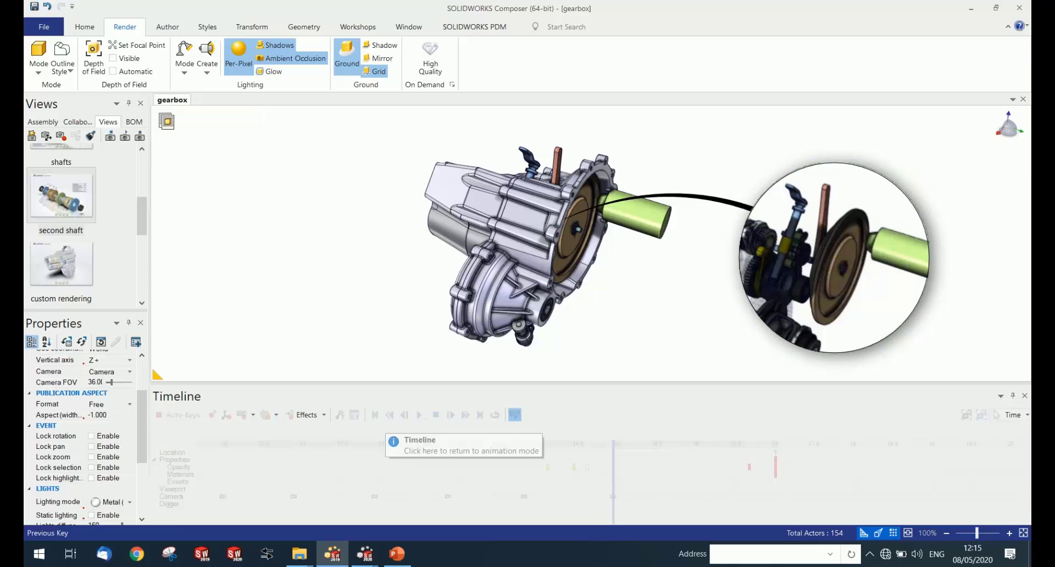
pyautogui.click(167, 120)
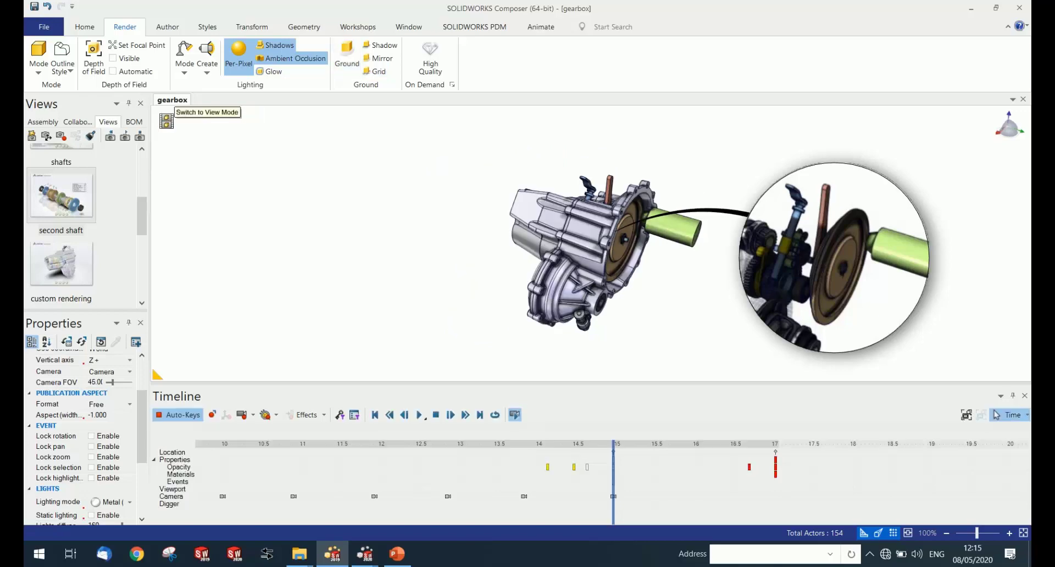
pyautogui.click(375, 415)
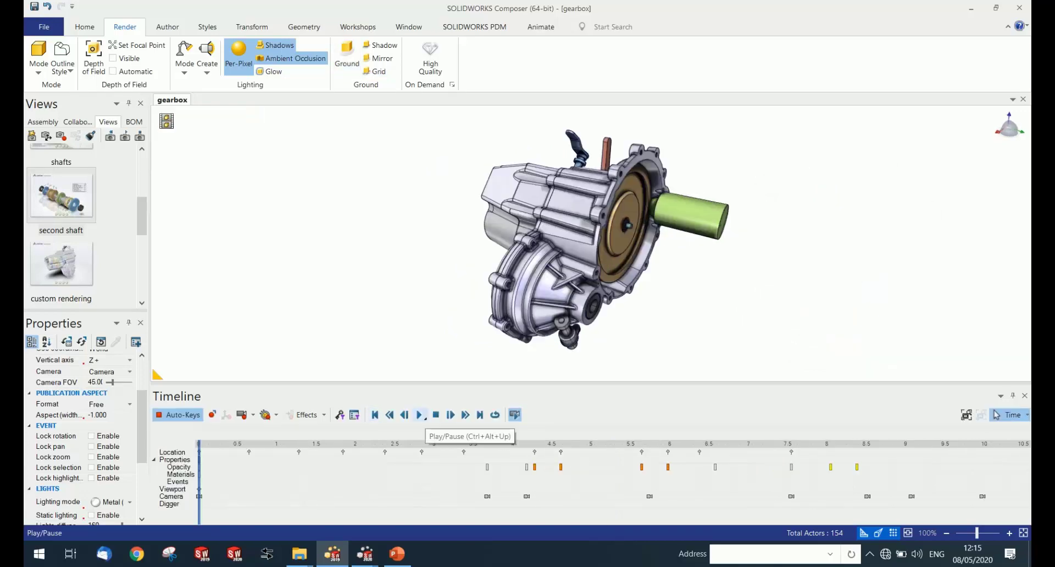
pyautogui.click(419, 416)
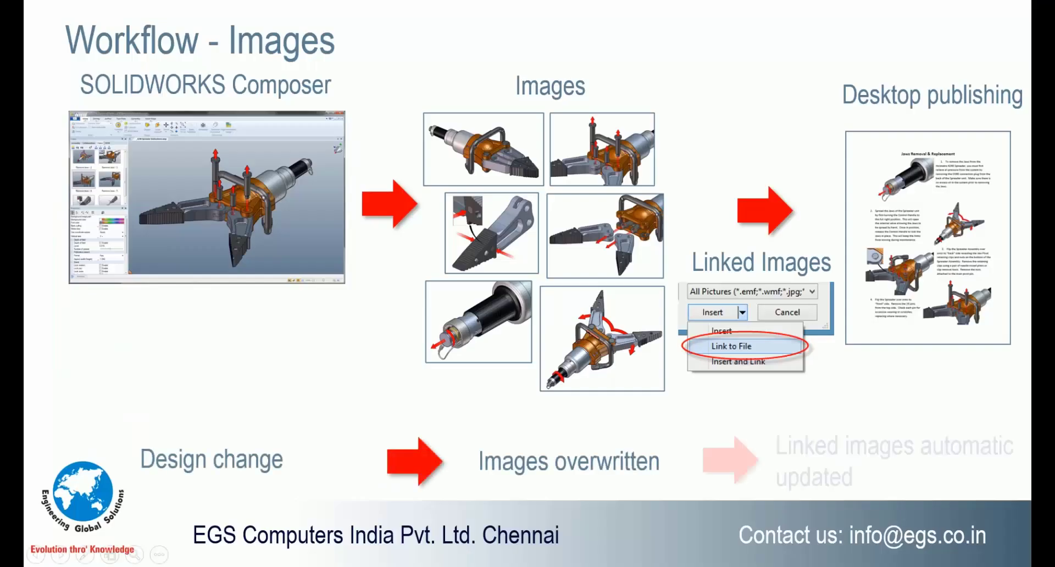
pyautogui.press('Right')
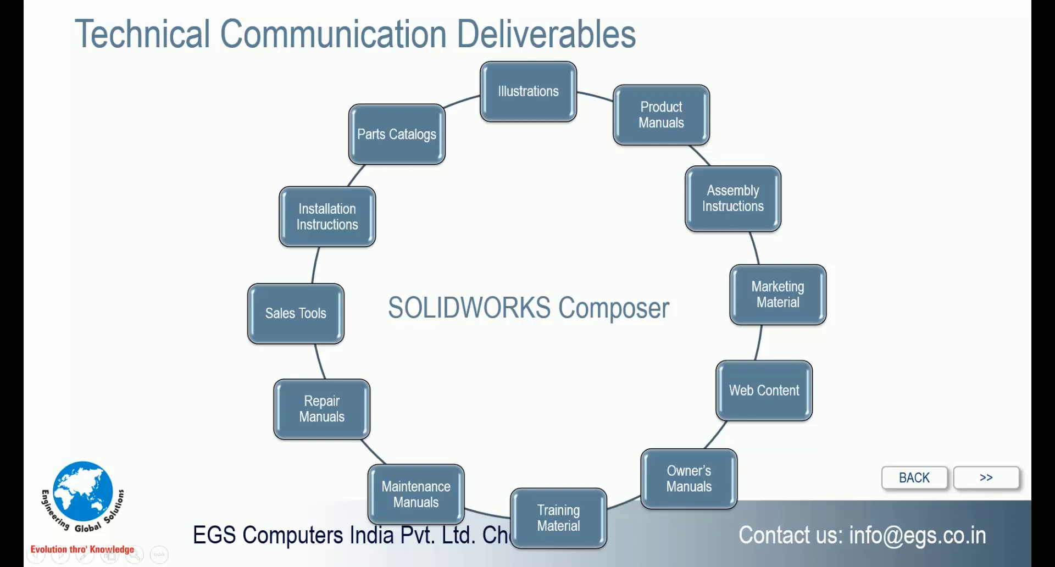
pyautogui.press('Right')
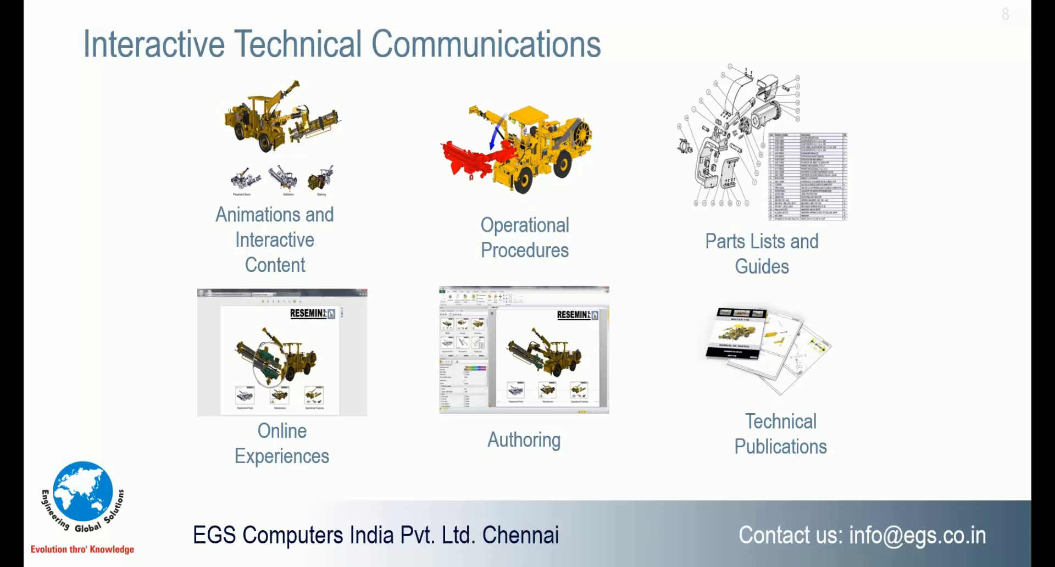
# Exit the slide show, switch to the SOLIDWORKS Composer Player window with the teal machine and play its animation
pyautogui.press('Escape')
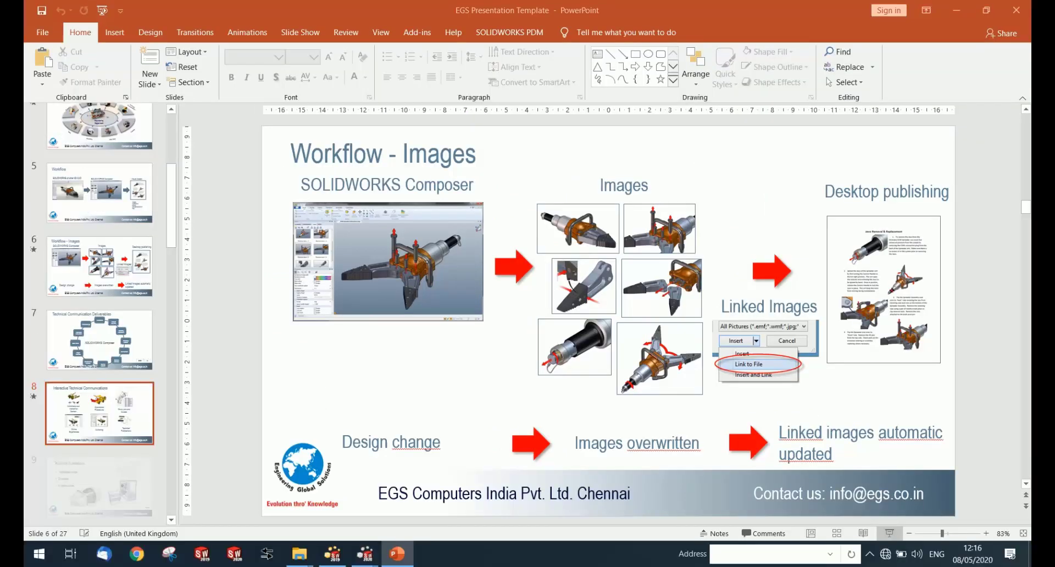
pyautogui.moveTo(365, 554)
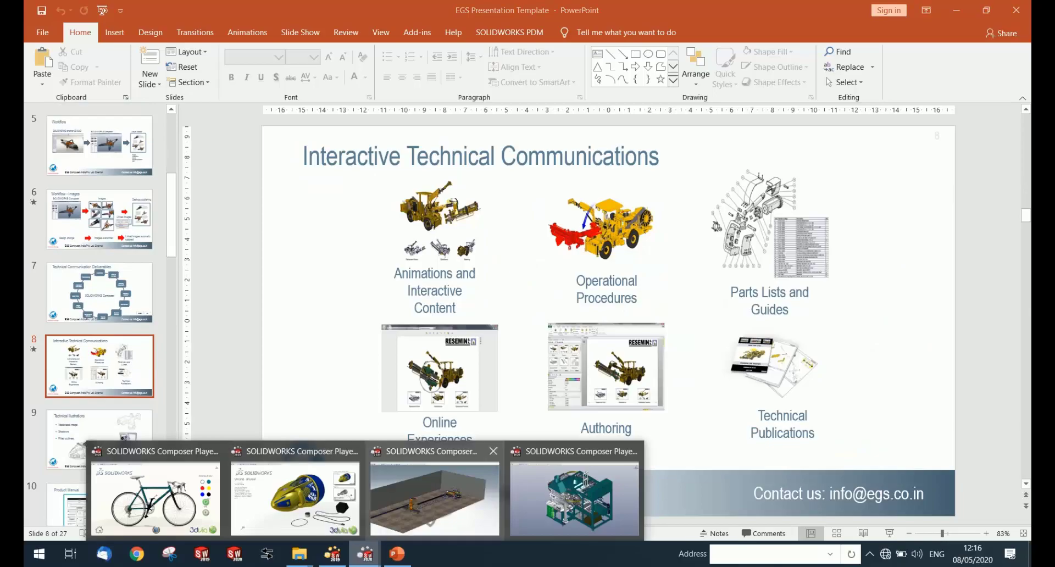
pyautogui.click(574, 497)
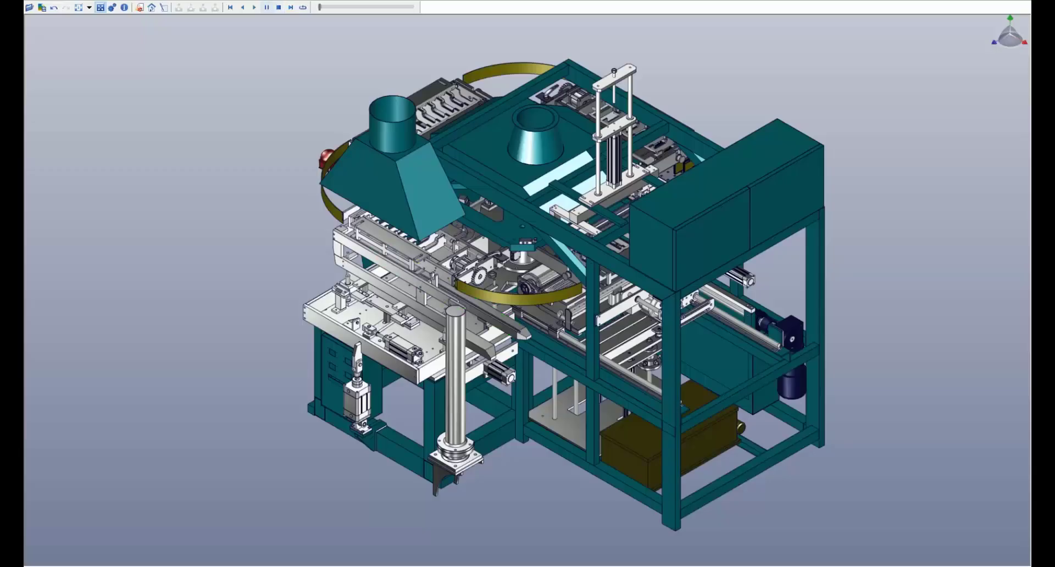
pyautogui.click(254, 7)
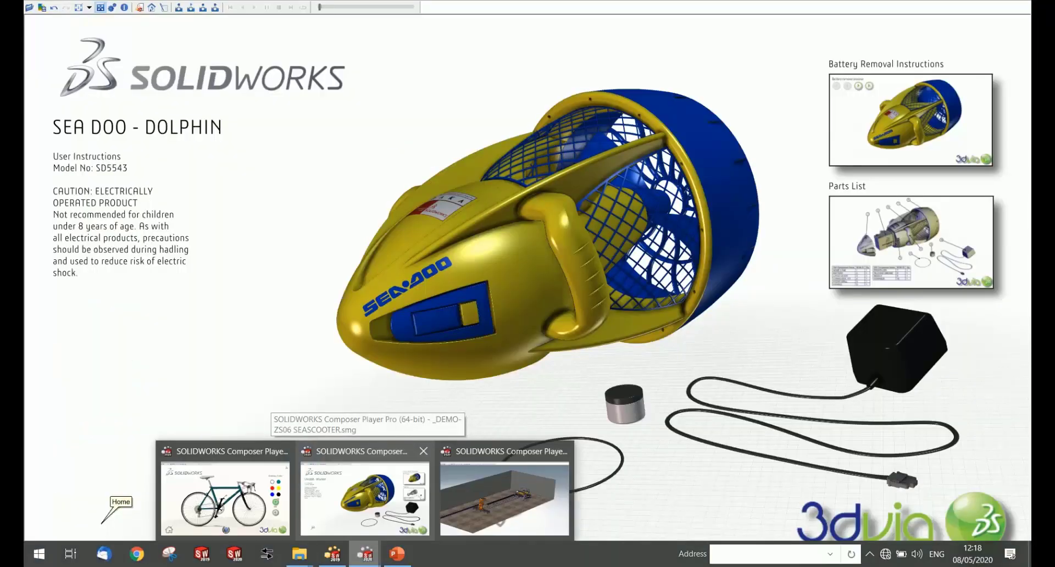
# Open the SEASCOOTER document window, step through its Battery Removal Instructions and return to its home page
pyautogui.click(367, 508)
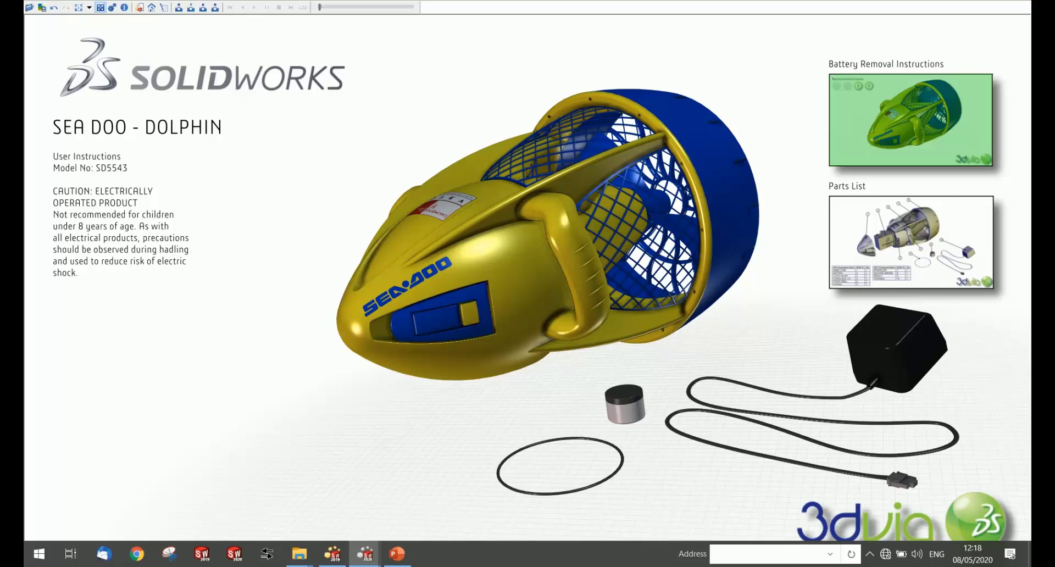
pyautogui.click(911, 88)
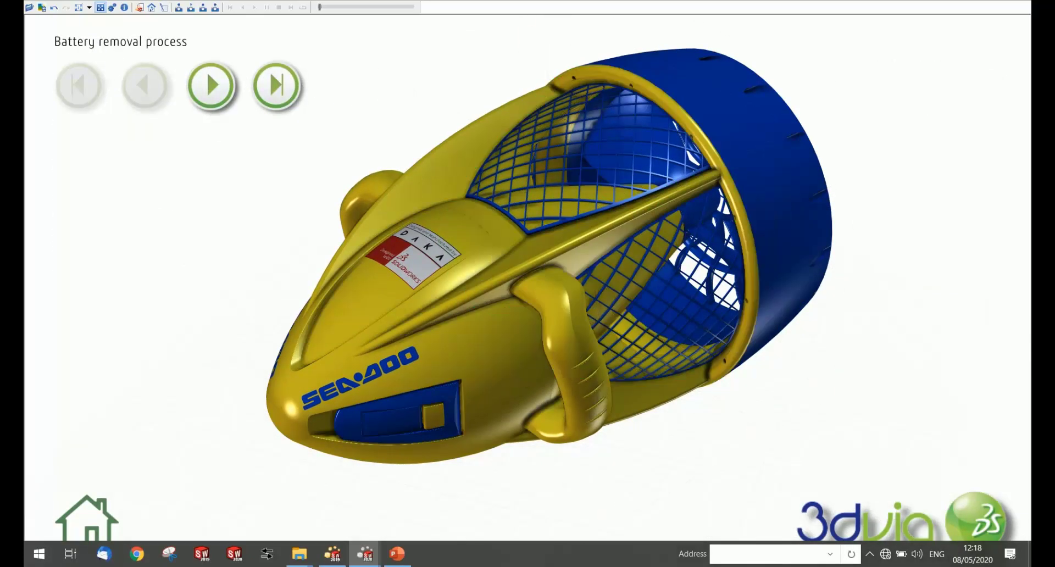
pyautogui.click(210, 83)
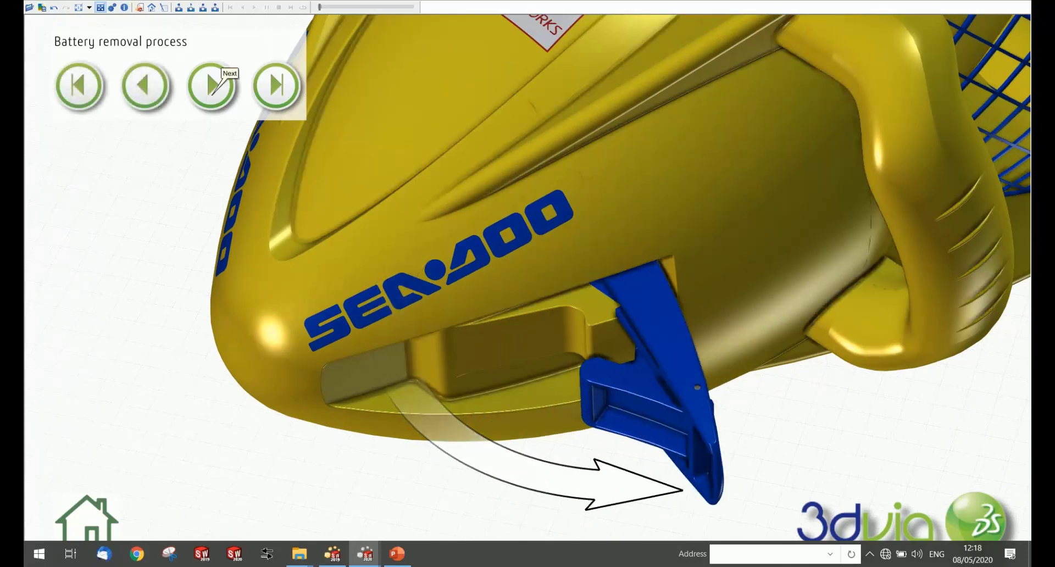
pyautogui.click(210, 84)
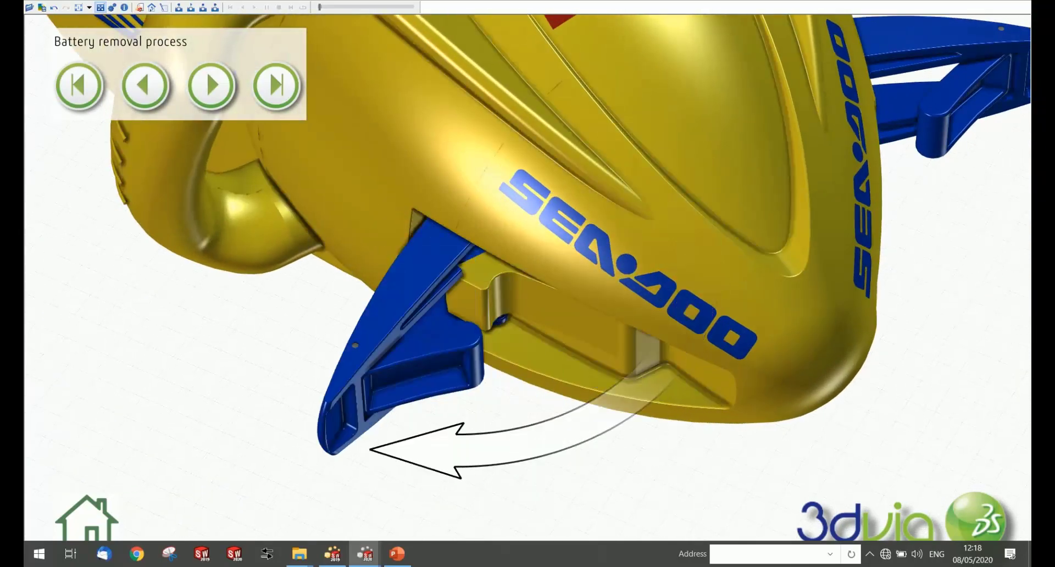
pyautogui.click(209, 82)
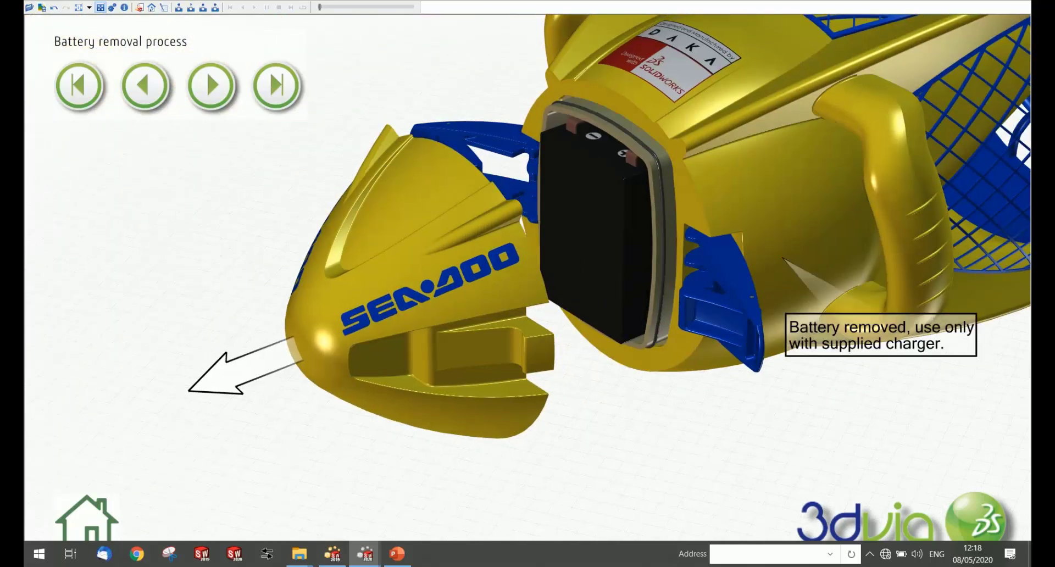
pyautogui.click(206, 71)
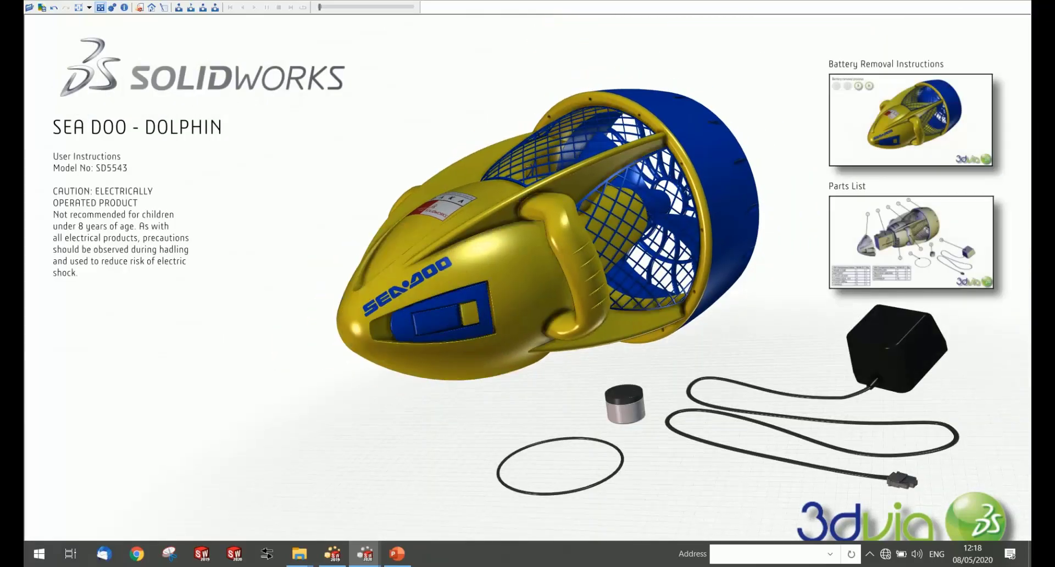
# Show the Sea-Doo's Parts List view and close its document window
pyautogui.click(911, 243)
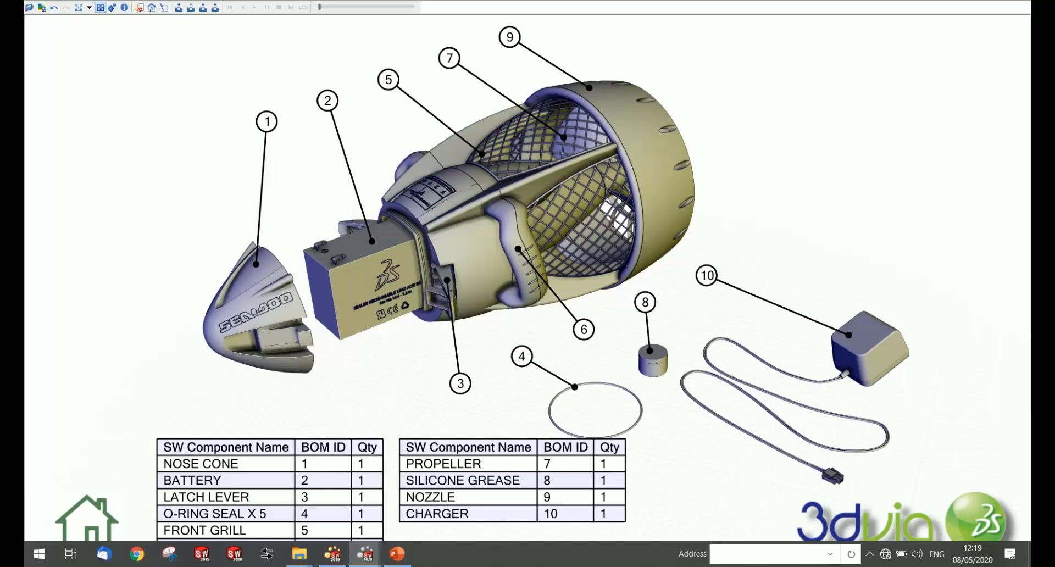
pyautogui.hotkey('alt', 'F4')
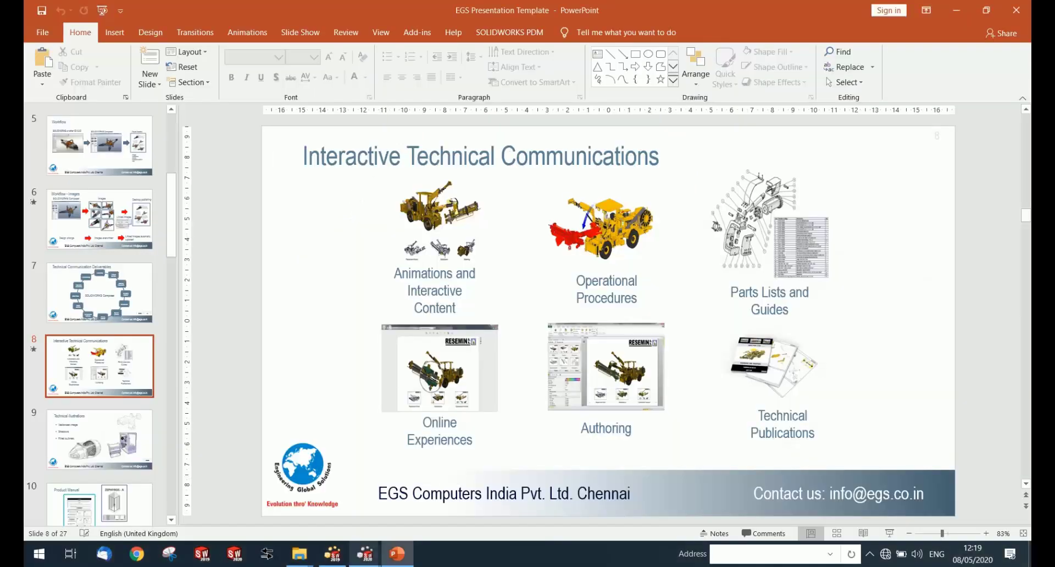
# Switch to the Composer Player window with the KUKA robot assembly line to watch its animation, then return to the PowerPoint presentation
pyautogui.click(365, 554)
pyautogui.click(434, 495)
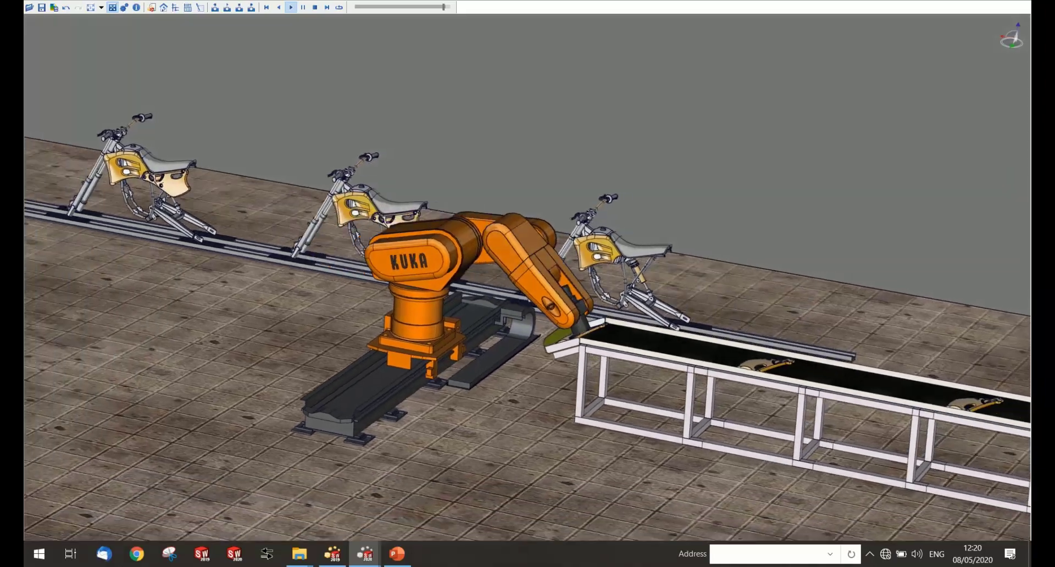
pyautogui.hotkey('alt', 'Tab')
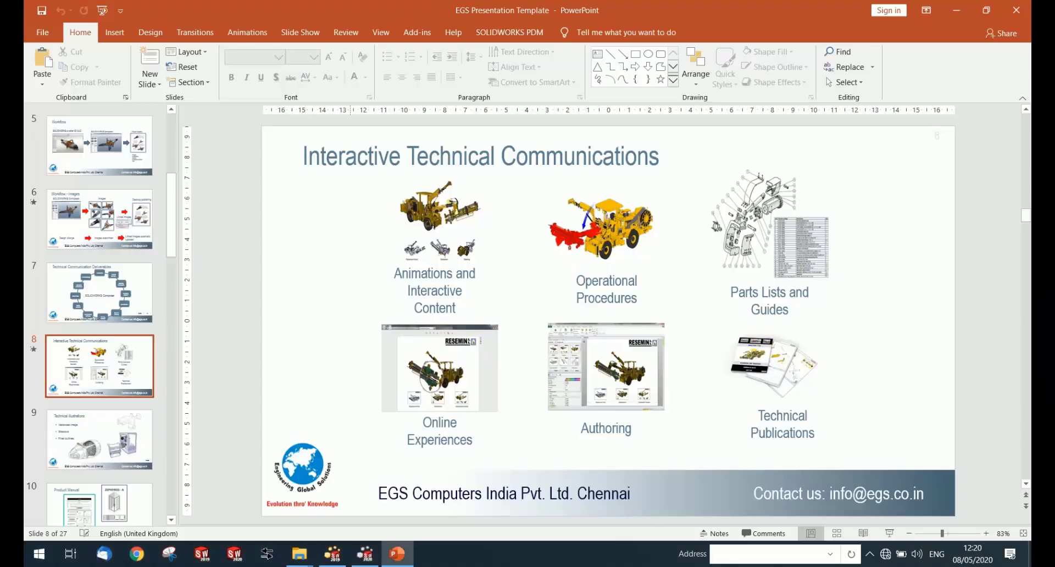
# Switch to the Composer Player window with the custom bike configurator, look over the bicycle and bring up the Frame Color page
pyautogui.click(365, 554)
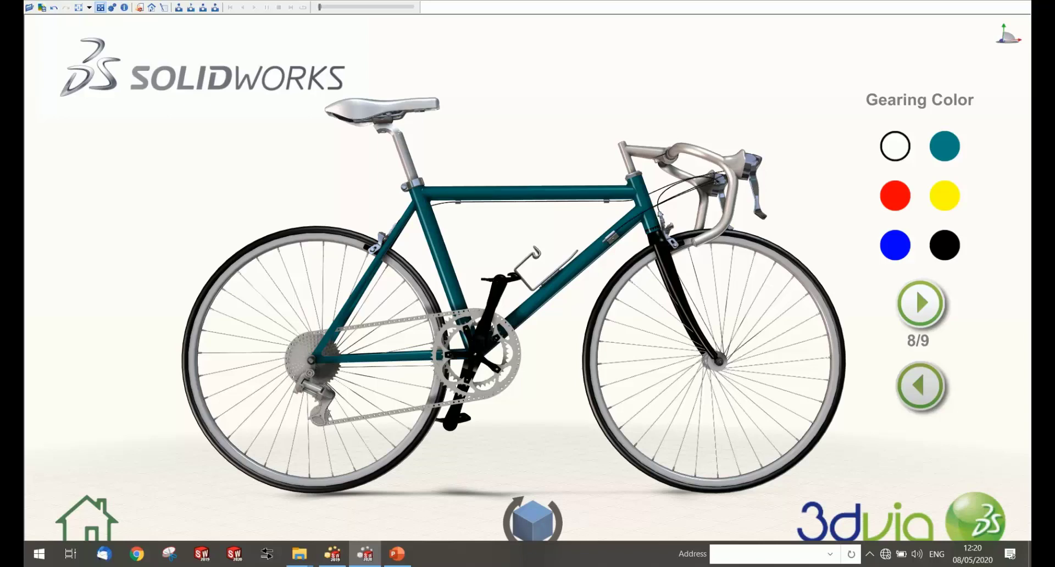
pyautogui.click(916, 289)
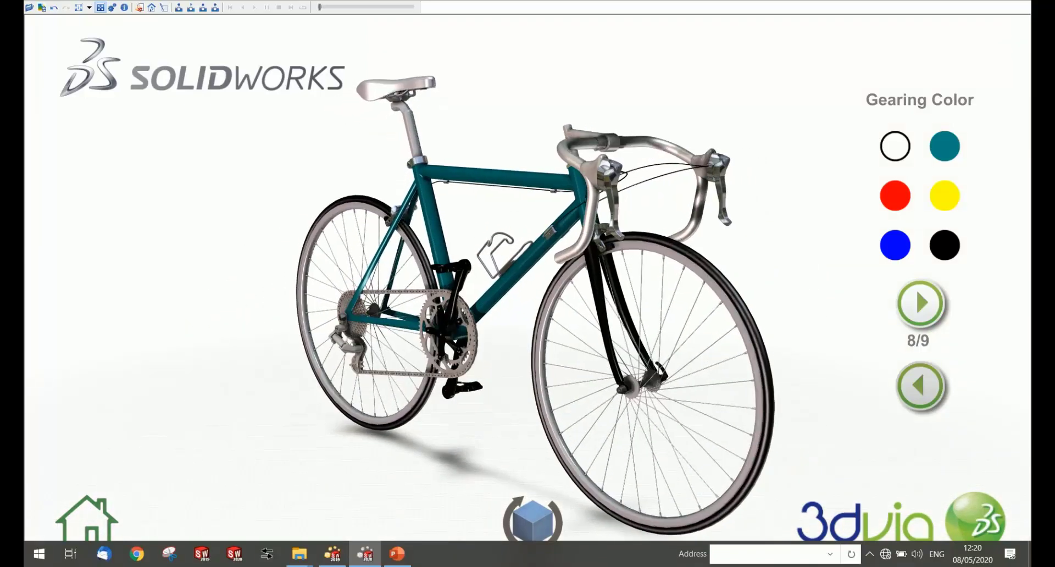
pyautogui.click(528, 278)
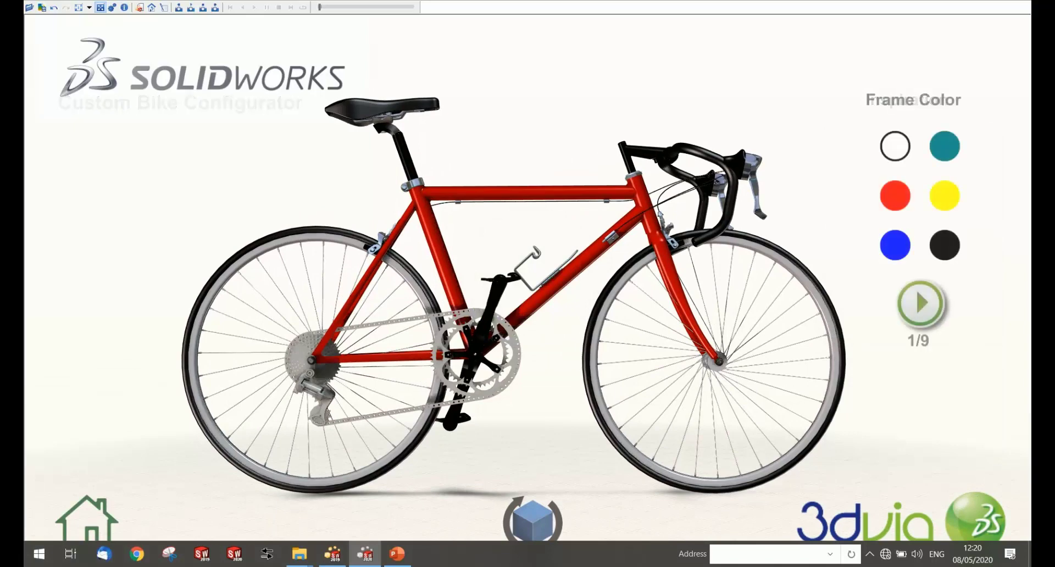
# Try teal as the bike's frame color and advance through the configurator to the Seat Color page
pyautogui.click(946, 147)
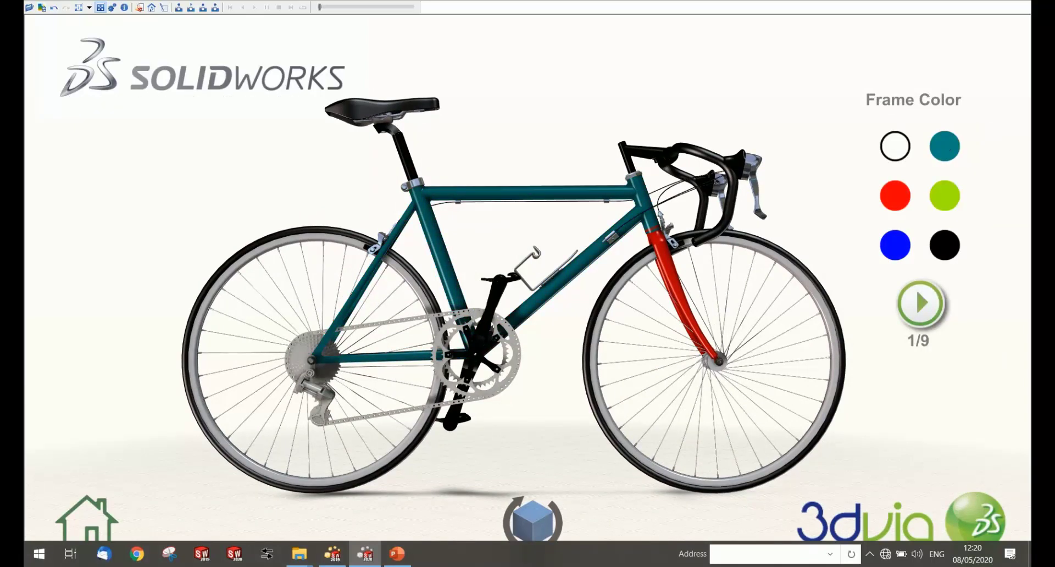
pyautogui.click(916, 288)
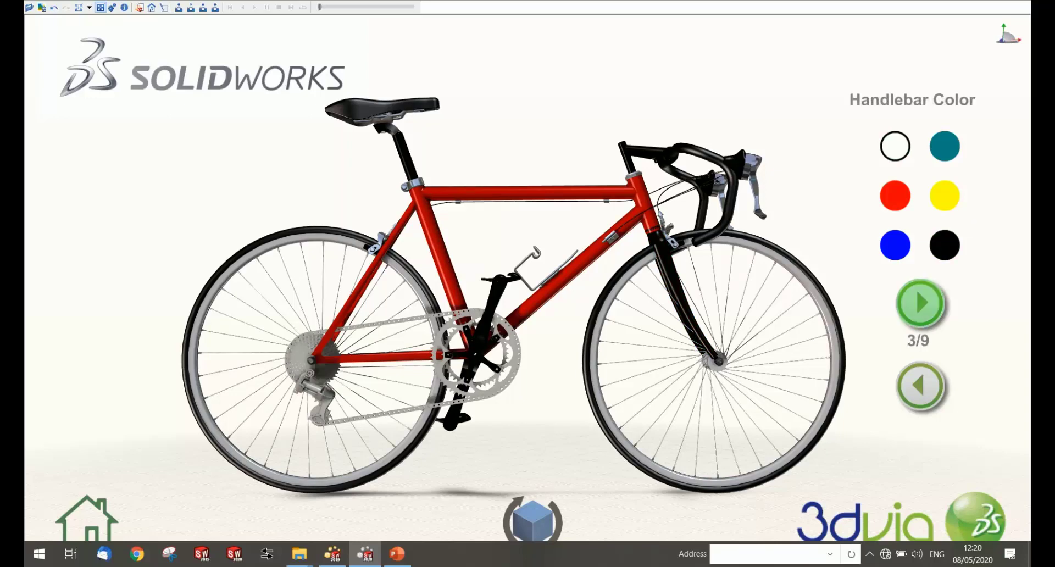
pyautogui.click(921, 302)
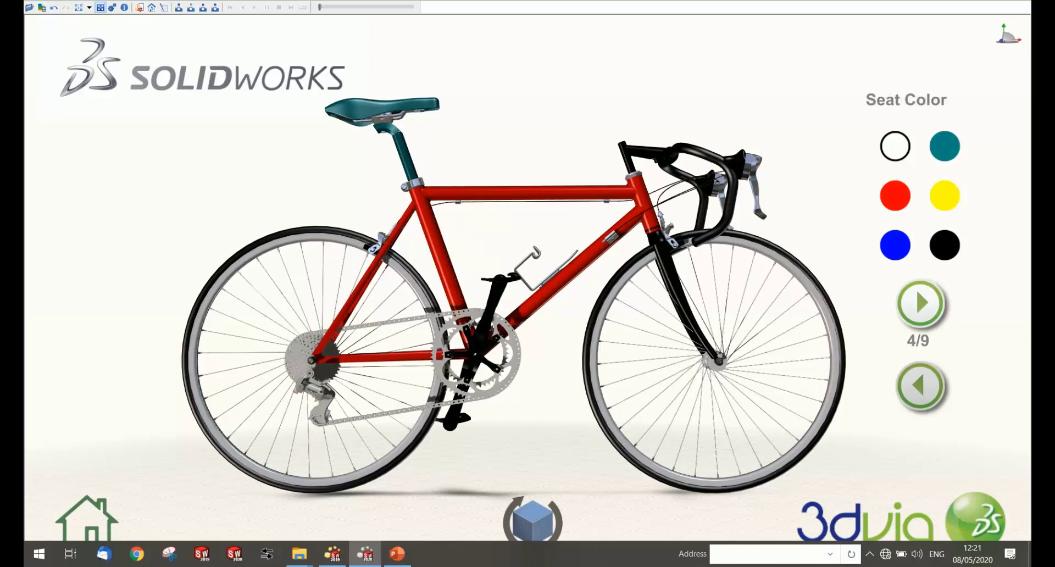
# Set the bike's seat color to white, continue past the Seat Color page and close the configurator window
pyautogui.click(895, 146)
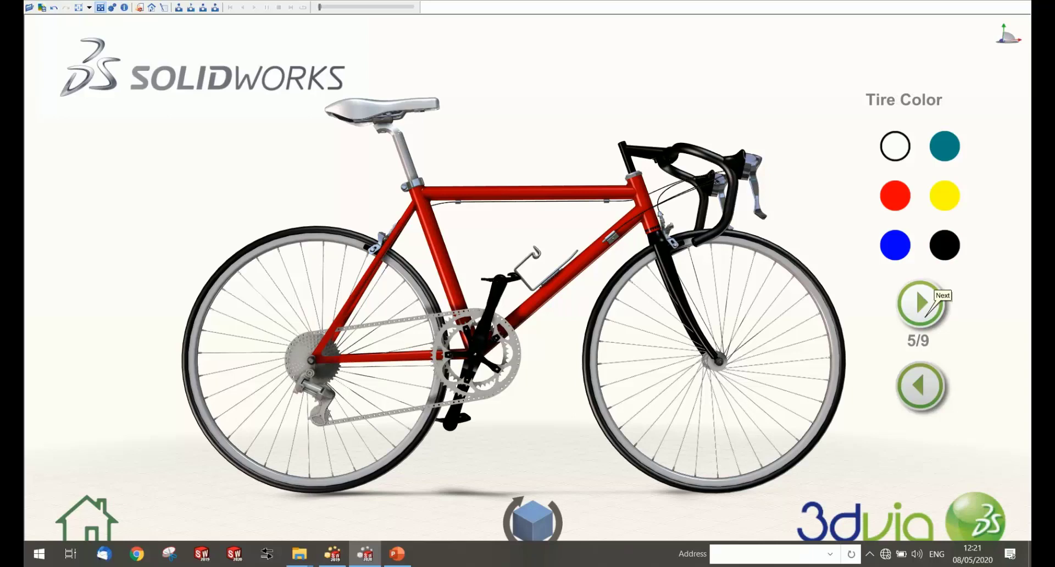
pyautogui.click(915, 288)
pyautogui.hotkey('alt', 'F4')
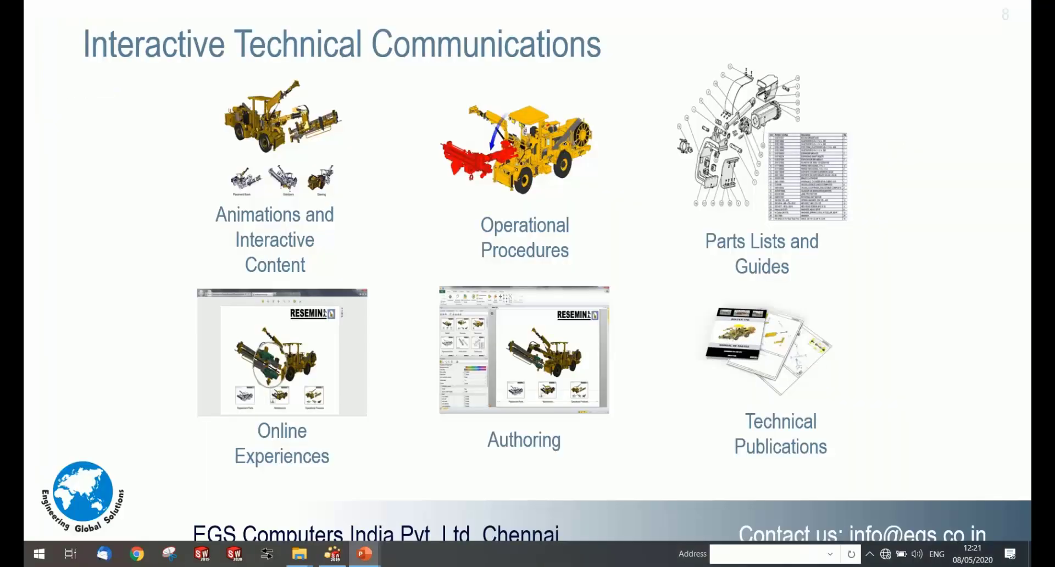